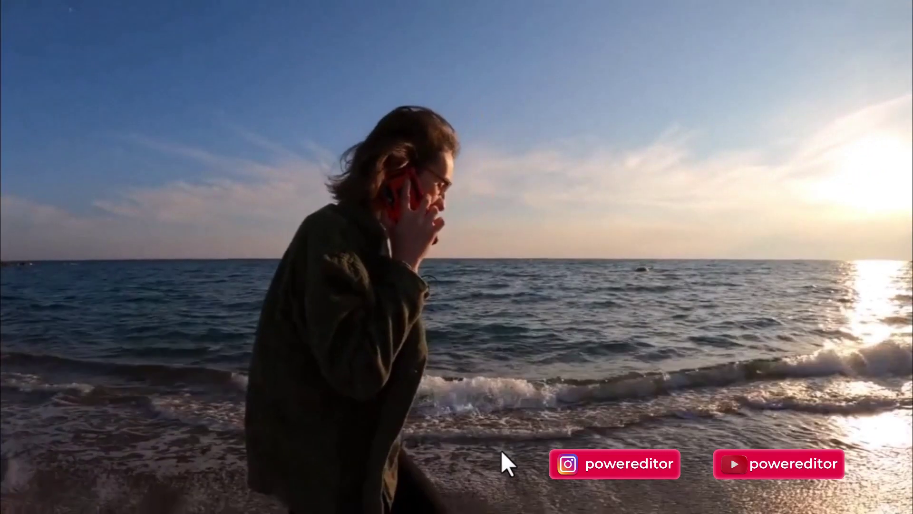
Trim the end of the Woman - 57315.mp4 clip to a duration of 00:00:10:02 and preview the result in full screen.
key(Escape)
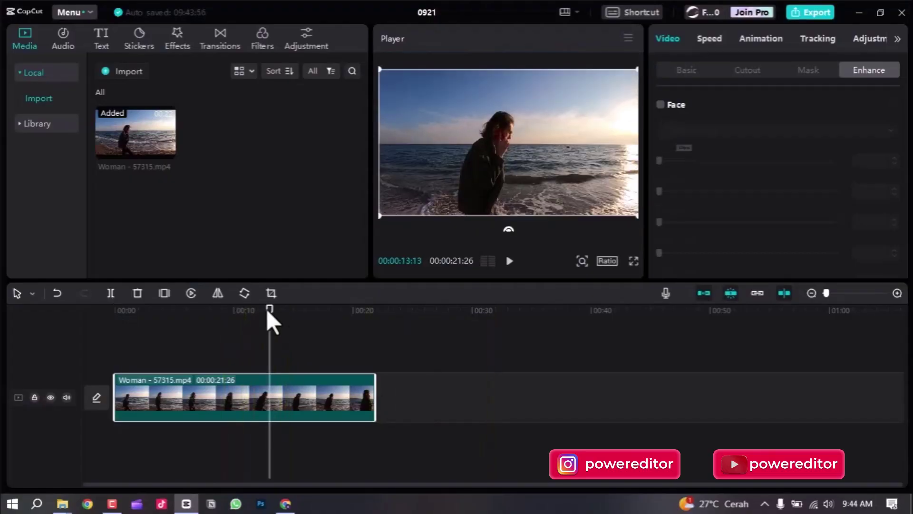
drag(267, 309, 246, 338)
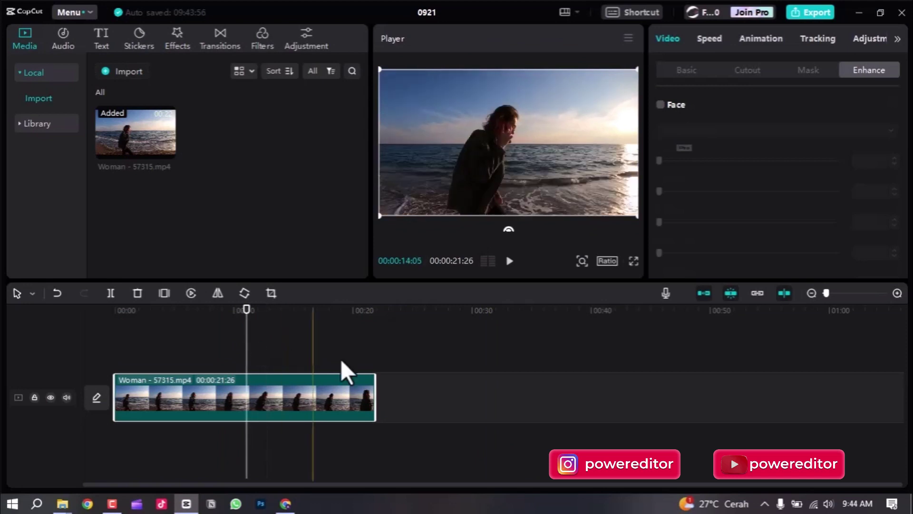
drag(375, 392, 236, 393)
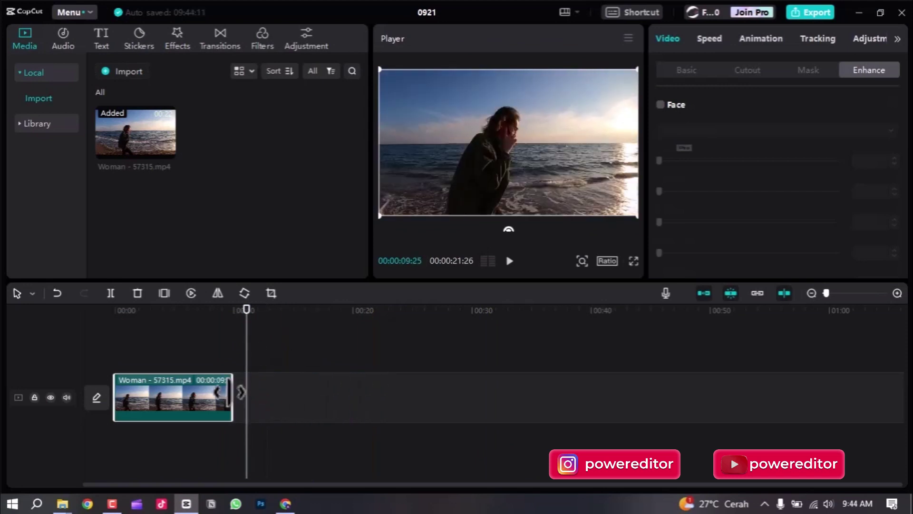
drag(194, 320, 182, 327)
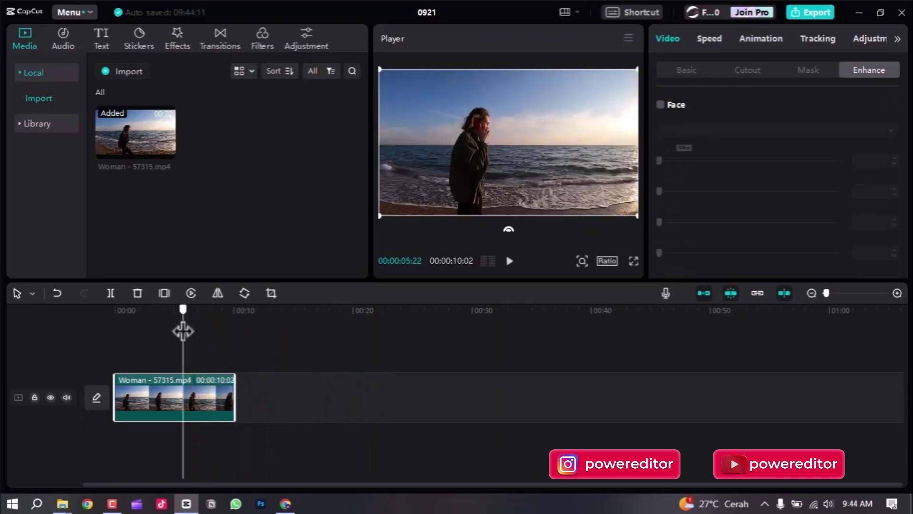
key(ctrl+shift+f)
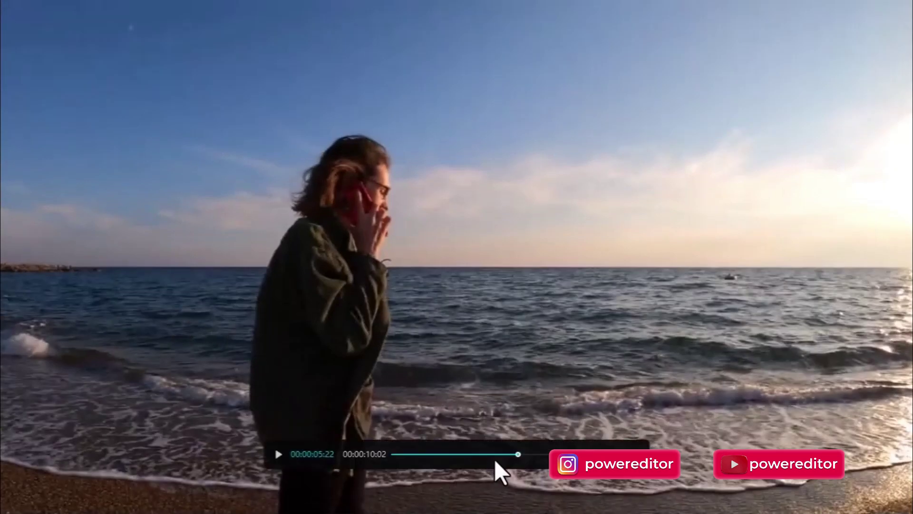
drag(510, 456, 482, 451)
key(Escape)
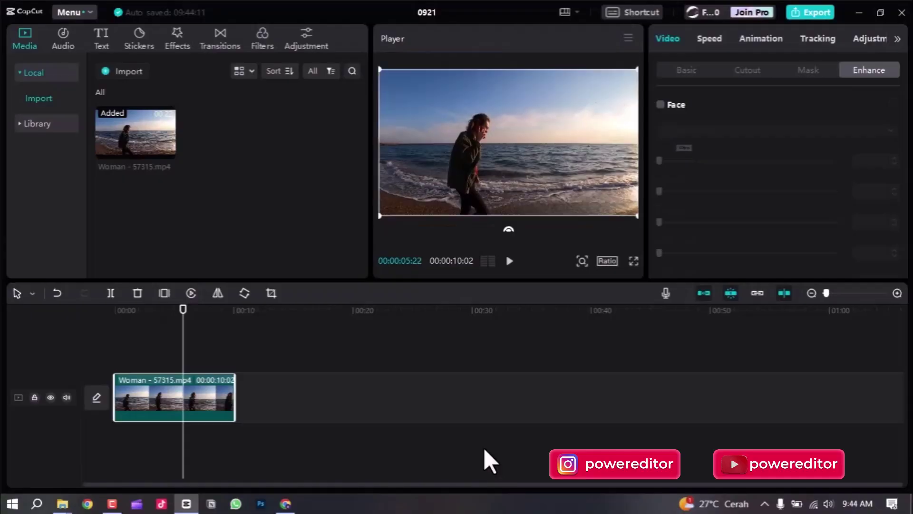
Add the Blur video effect from the Lens category and stretch it over the full length of the woman clip.
scroll(252, 378, up, 3)
scroll(254, 376, up, 3)
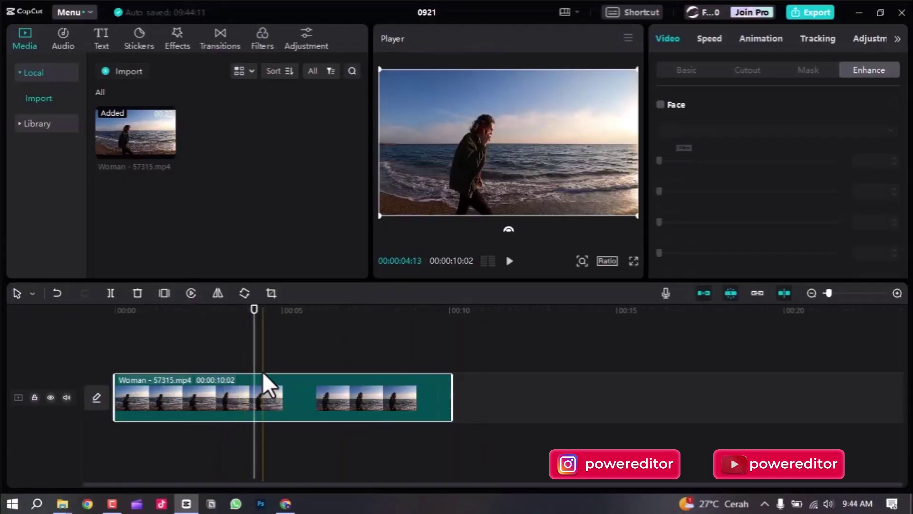
drag(281, 322, 213, 353)
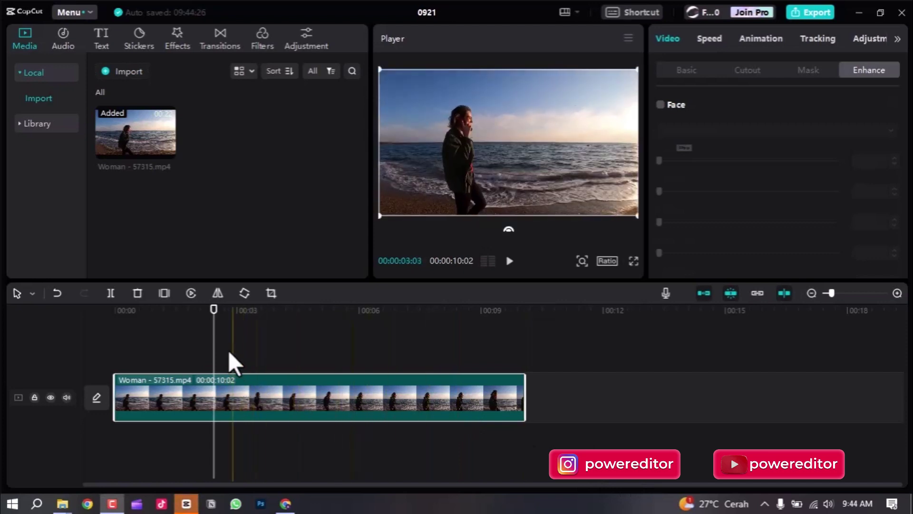
click(177, 36)
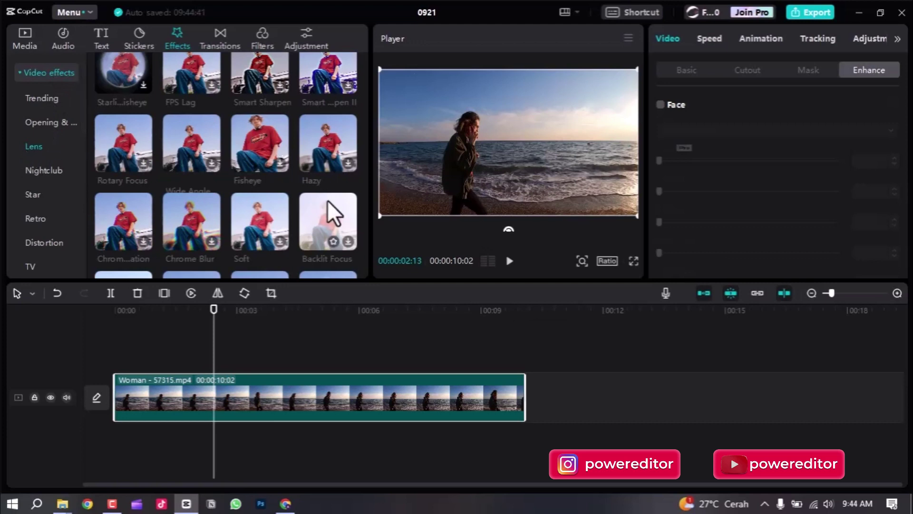
scroll(242, 173, down, 3)
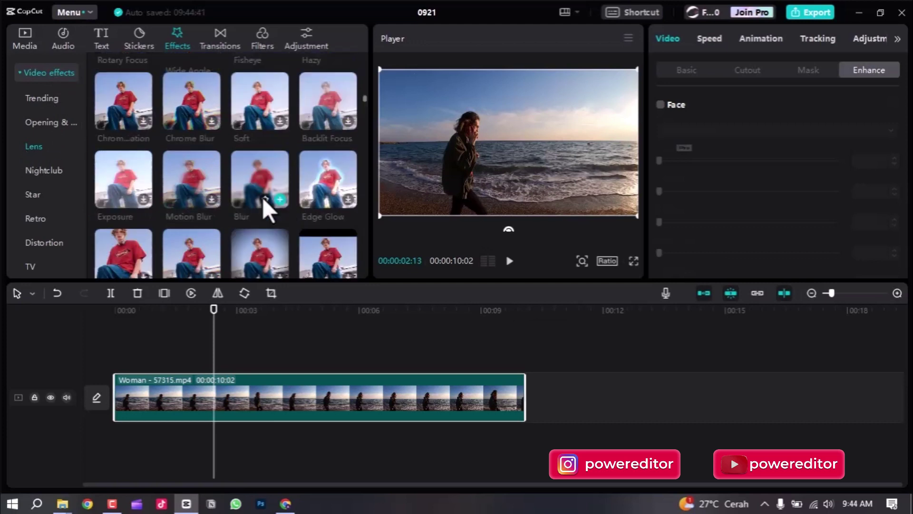
click(279, 199)
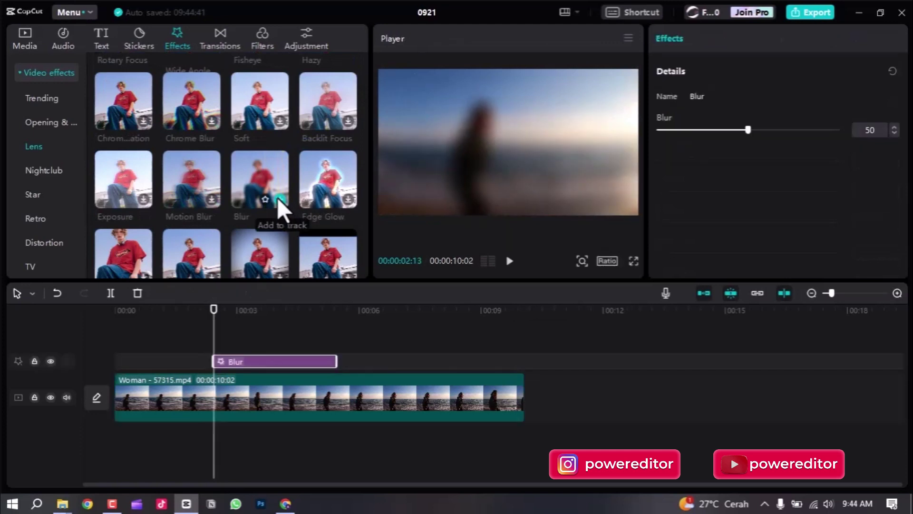
drag(260, 363, 161, 397)
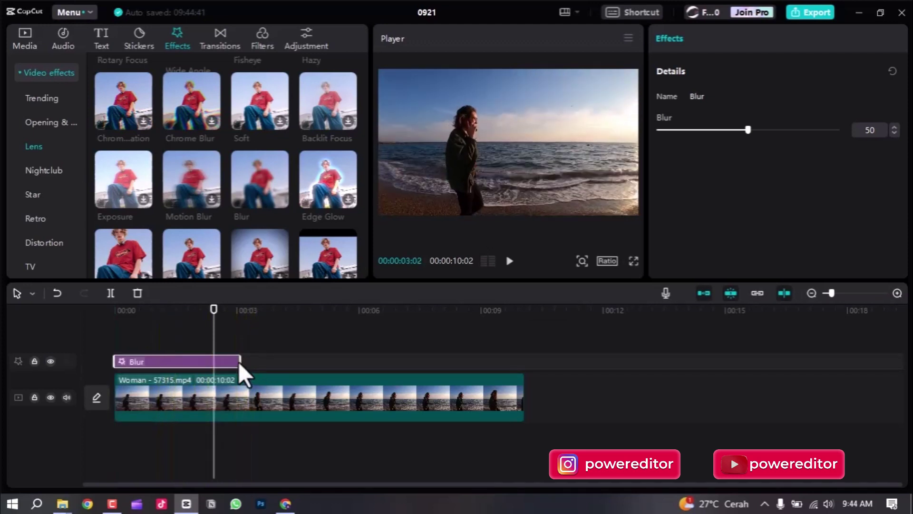
drag(239, 361, 523, 363)
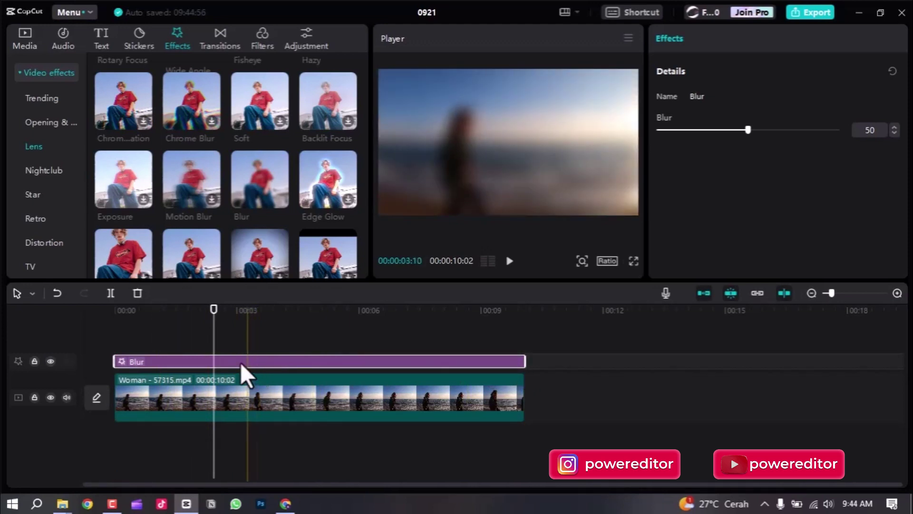
Test the Blur effect's strength at 100, and reduce it to about 23.
drag(130, 317, 310, 326)
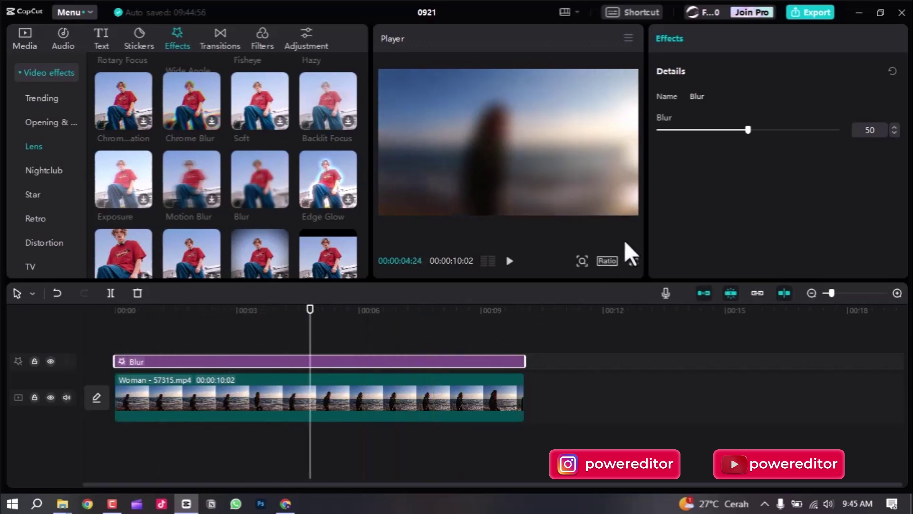
drag(743, 133, 878, 124)
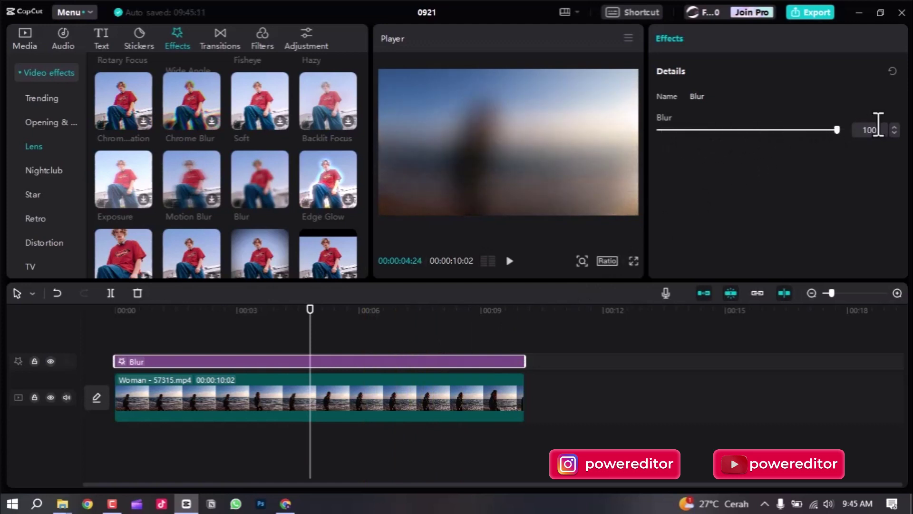
drag(804, 134, 703, 156)
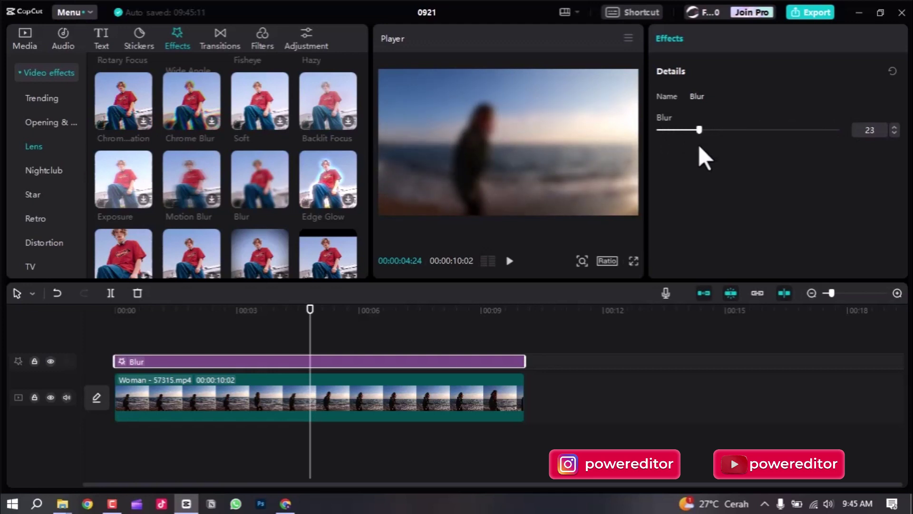
drag(691, 149, 705, 144)
Combine the woman clip and its Blur effect into one compound clip.
click(331, 337)
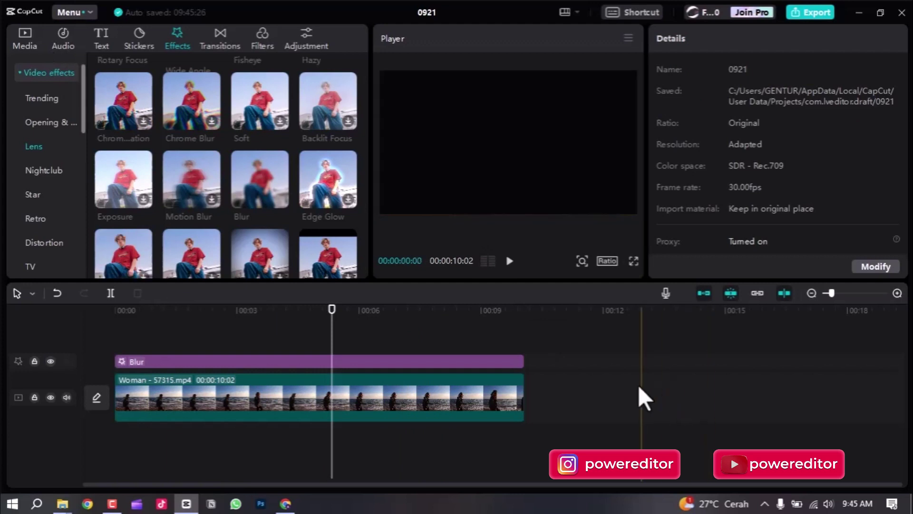
drag(591, 424, 406, 350)
click(560, 393)
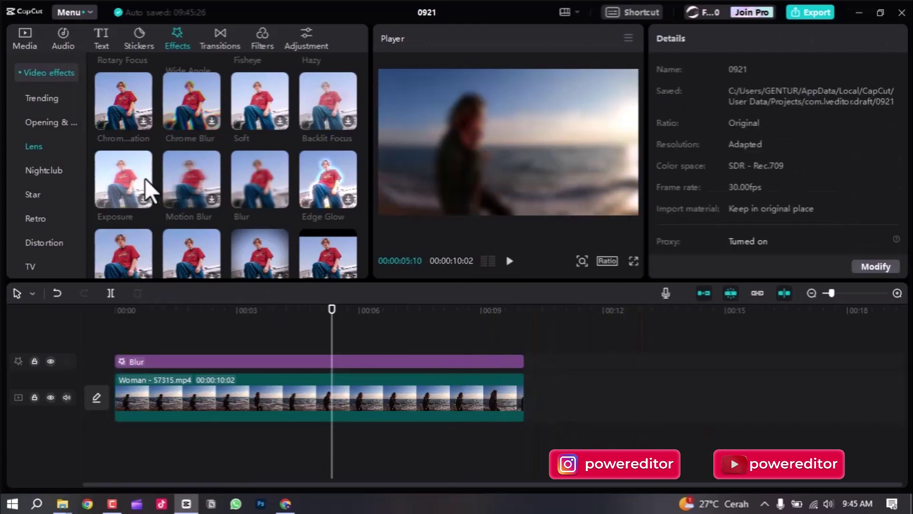
click(22, 29)
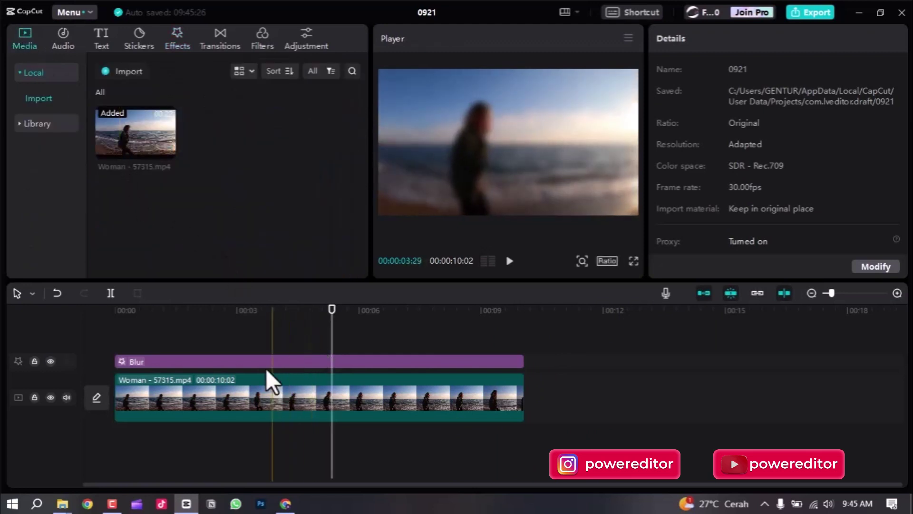
drag(583, 400, 394, 347)
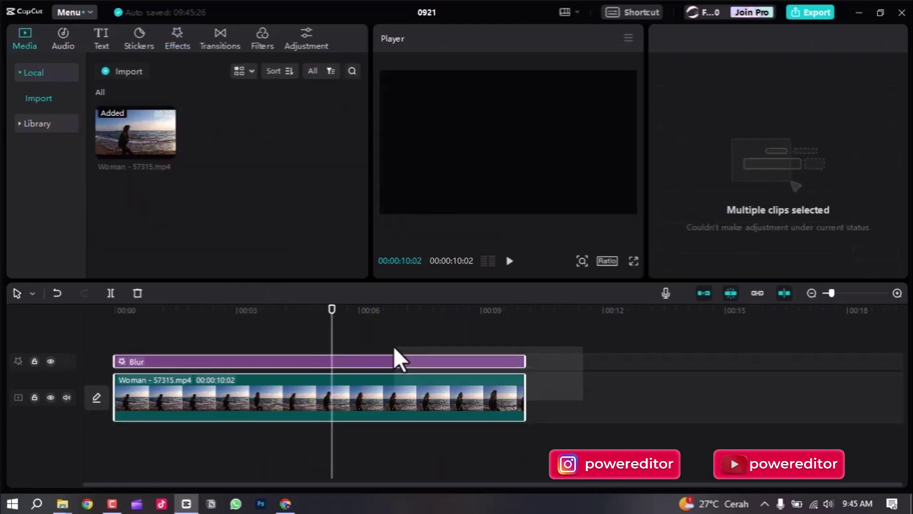
click(249, 313)
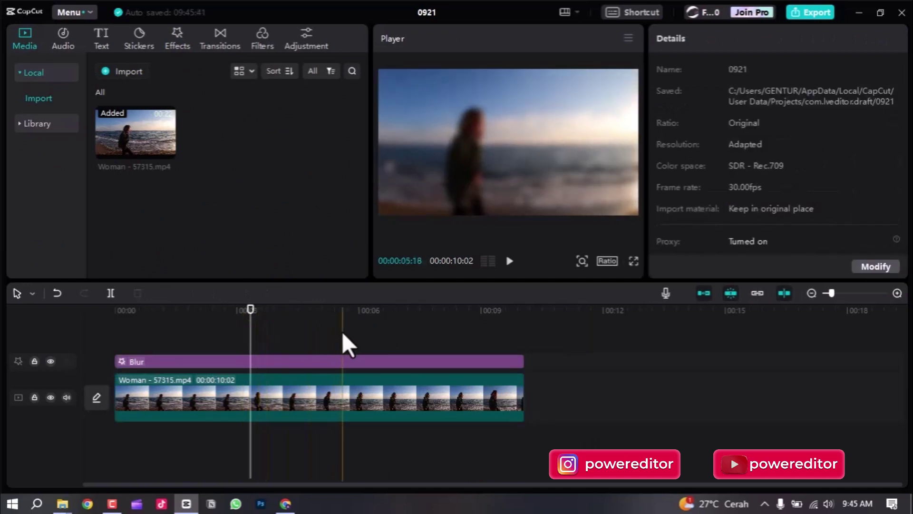
drag(554, 399, 367, 357)
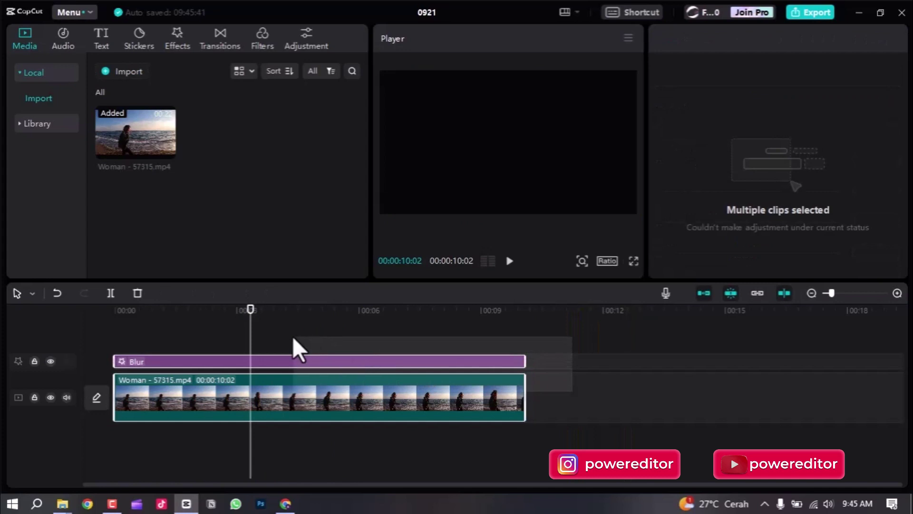
right_click(292, 359)
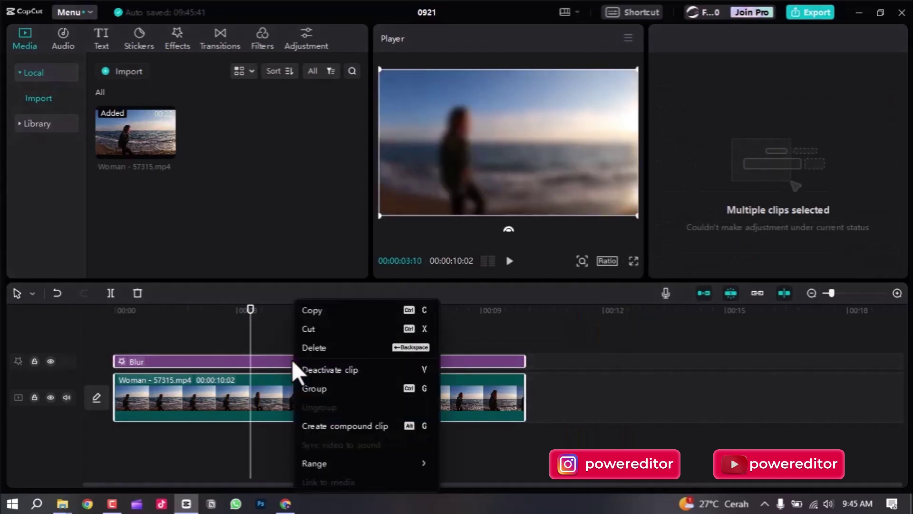
click(364, 423)
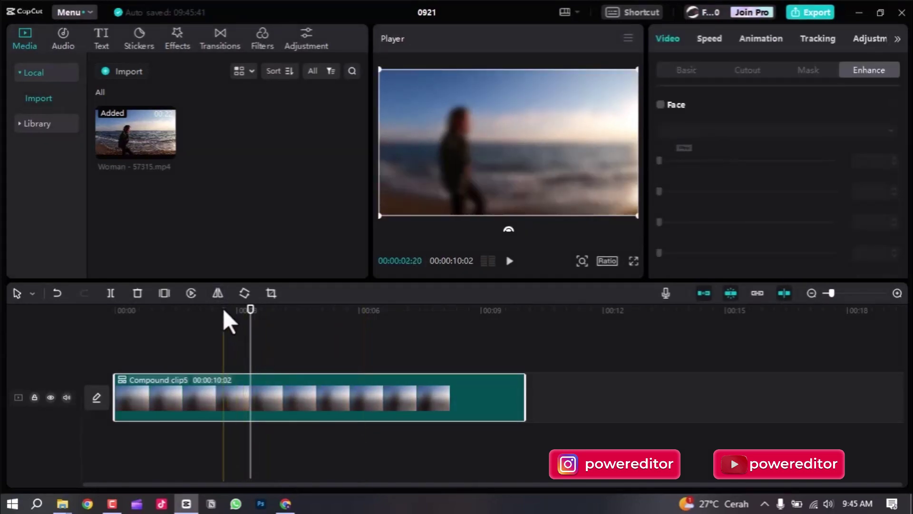
Review the blurred compound clip and place another copy of Woman - 57315.mp4 on a track above it, starting at 00:00.
click(161, 319)
drag(162, 320, 349, 358)
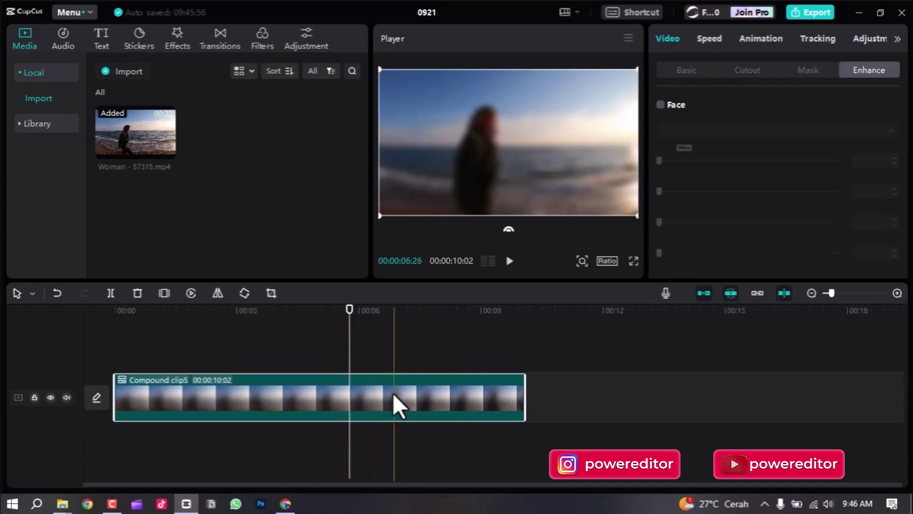
mouse_move(393, 393)
mouse_down()
mouse_move(478, 393)
mouse_move(409, 387)
mouse_up()
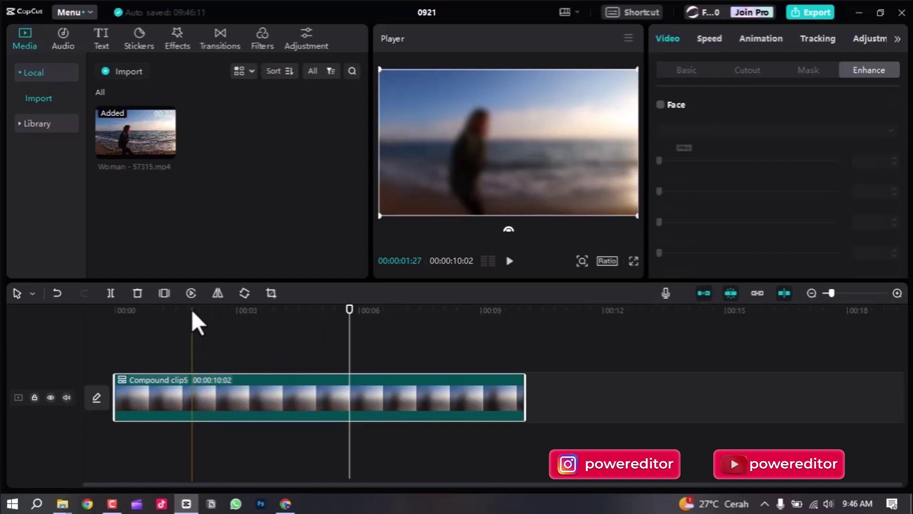
drag(192, 311, 139, 376)
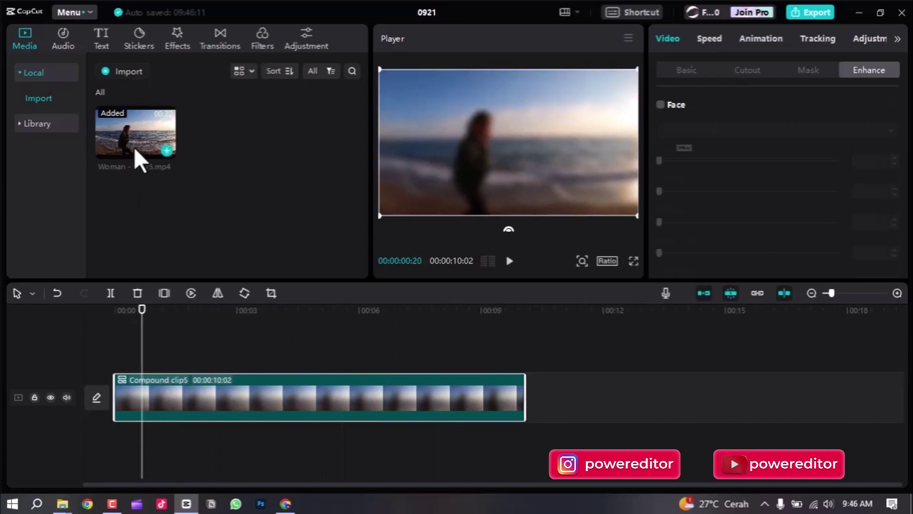
drag(138, 131, 113, 351)
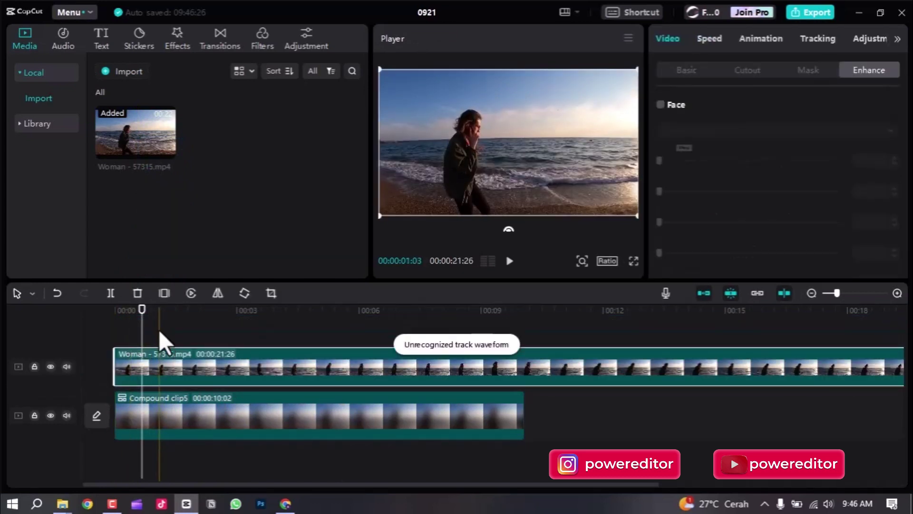
Split the upper woman clip where the compound clip ends and delete the excess part.
key(b)
click(526, 367)
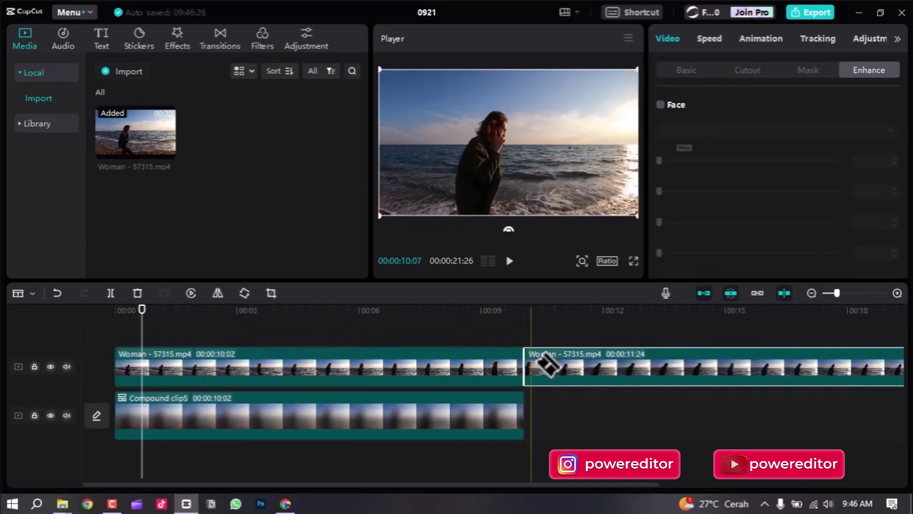
key(a)
key(Delete)
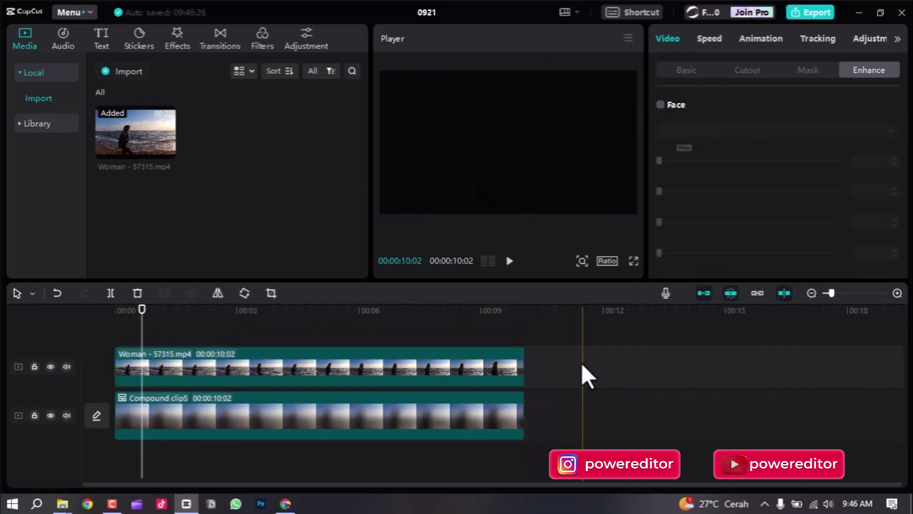
Apply Auto cutout to the upper woman clip to separate the woman from the background.
drag(207, 315, 403, 336)
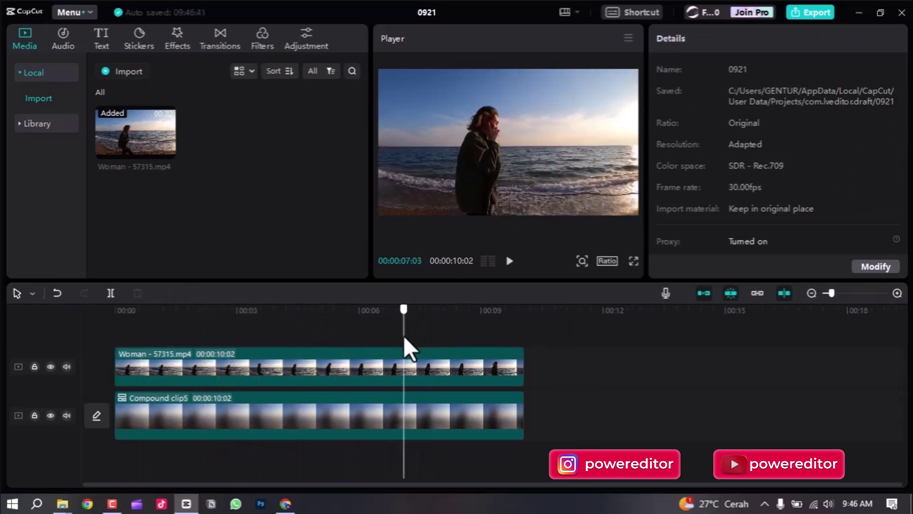
click(484, 369)
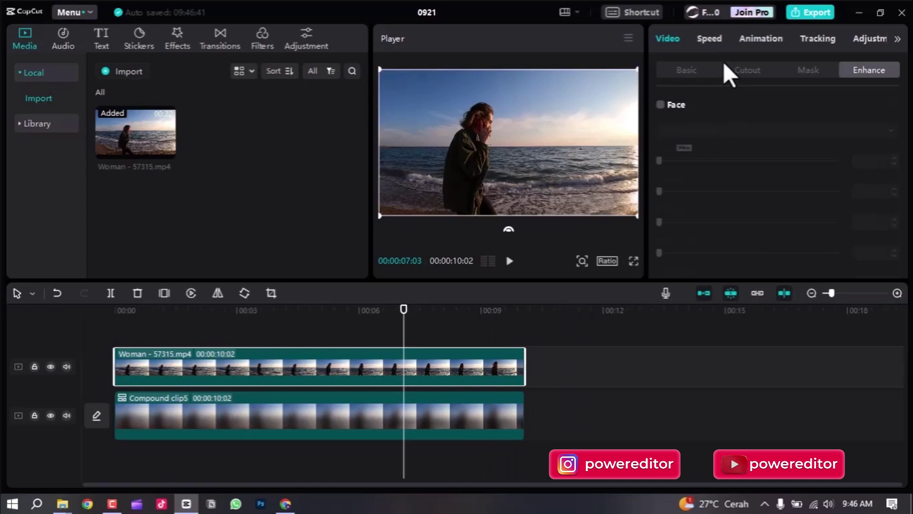
click(744, 70)
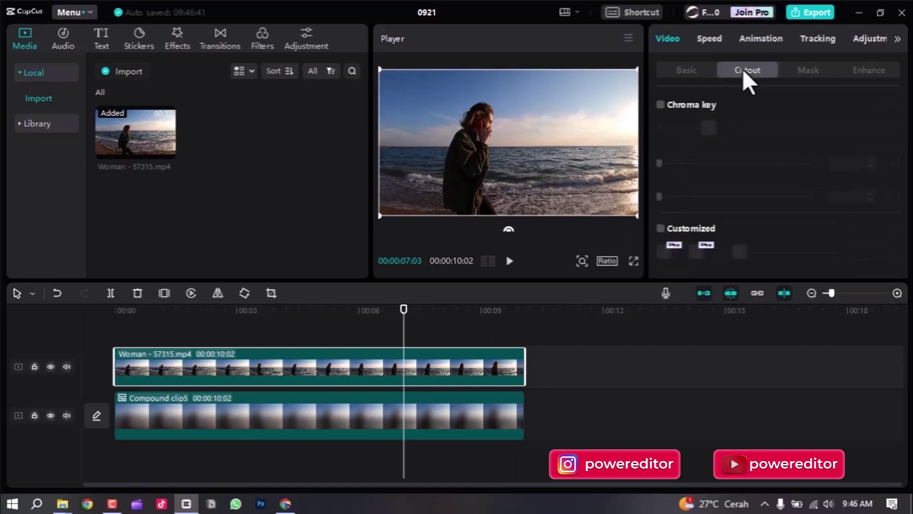
scroll(773, 162, down, 2)
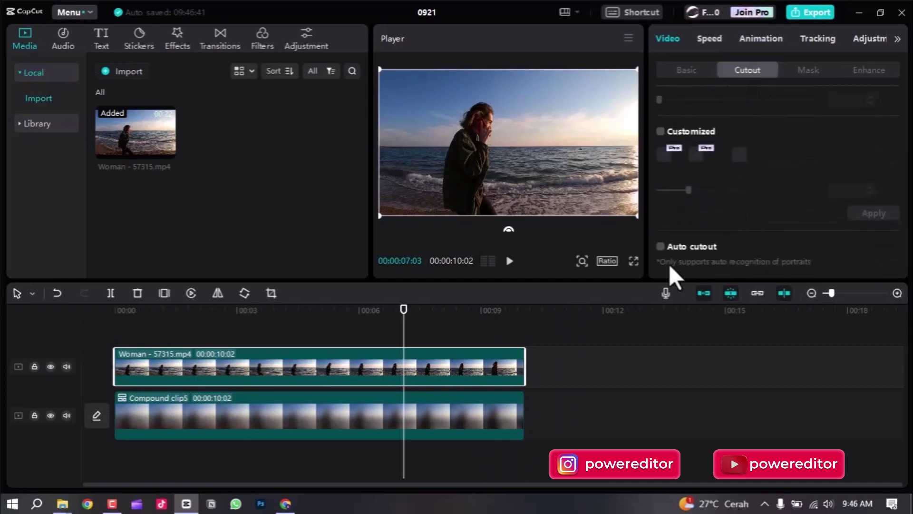
click(660, 248)
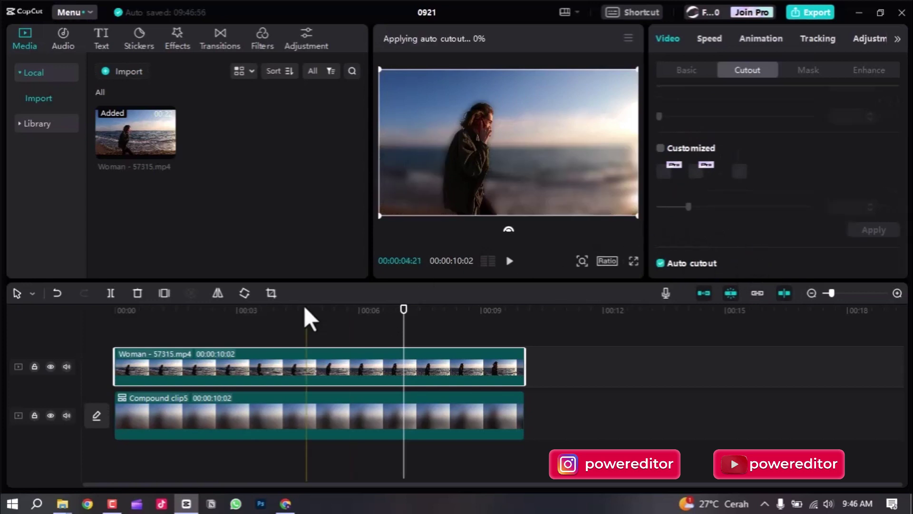
Check the woman's cutout at several points in the timeline, temporarily hiding the lower compound clip track to view it alone.
drag(304, 311, 376, 319)
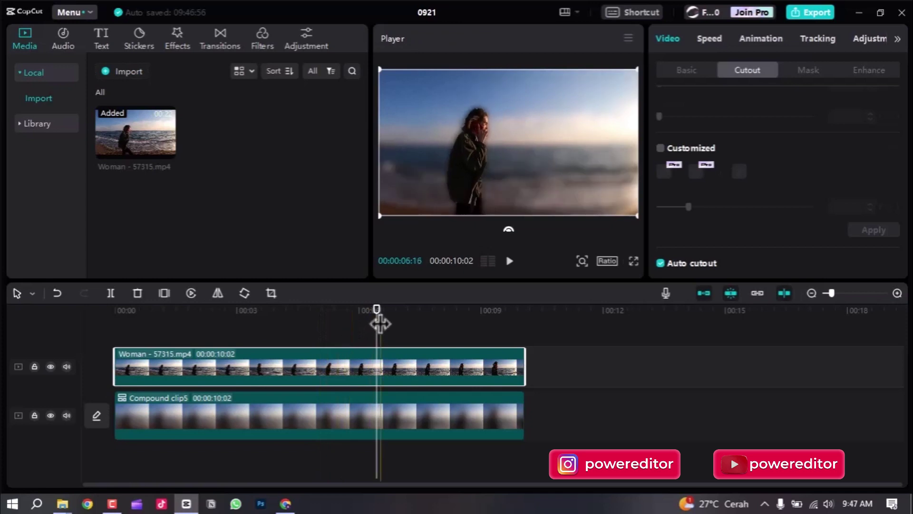
drag(376, 318, 330, 339)
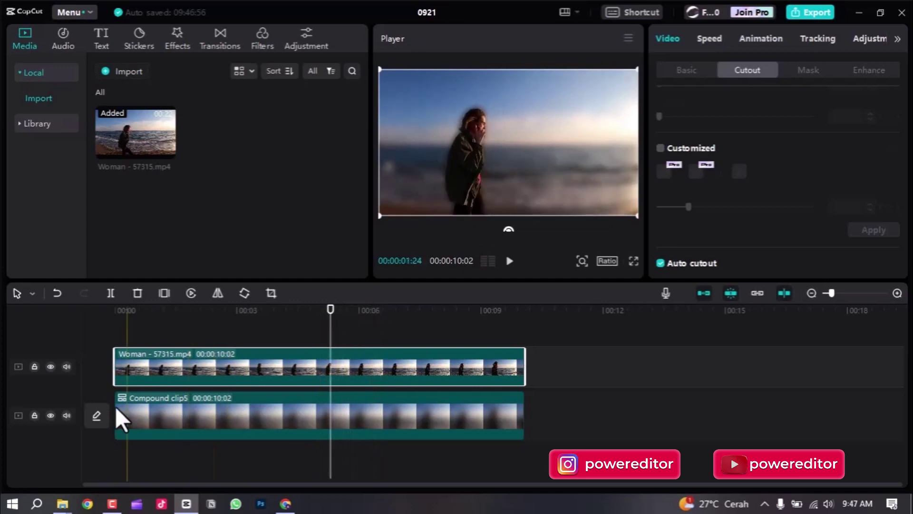
click(50, 415)
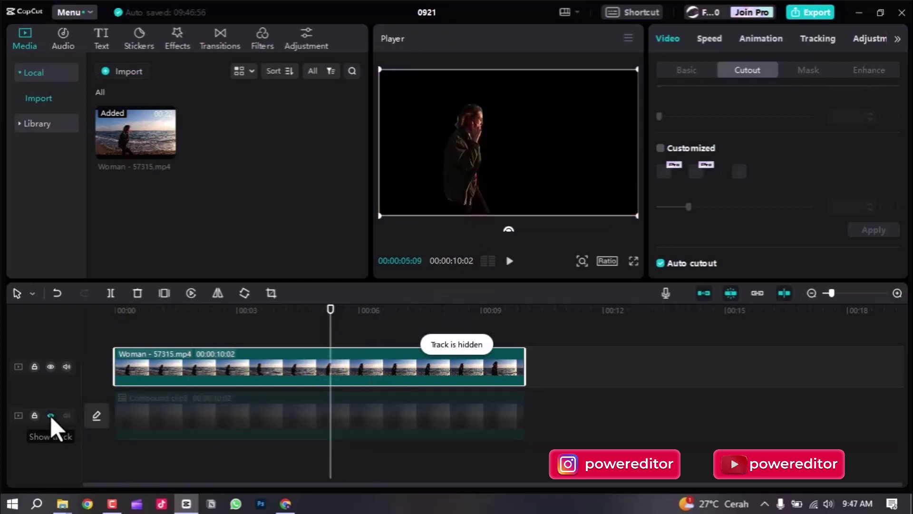
click(51, 415)
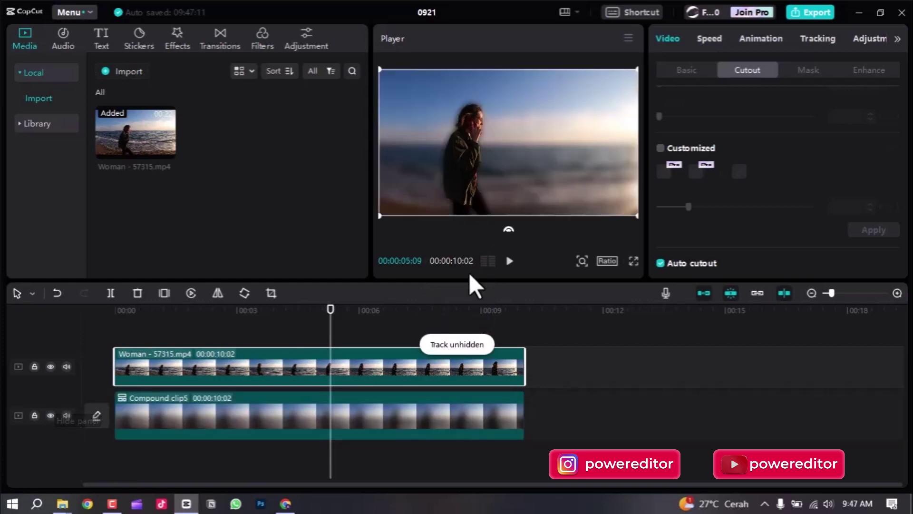
drag(331, 322, 419, 323)
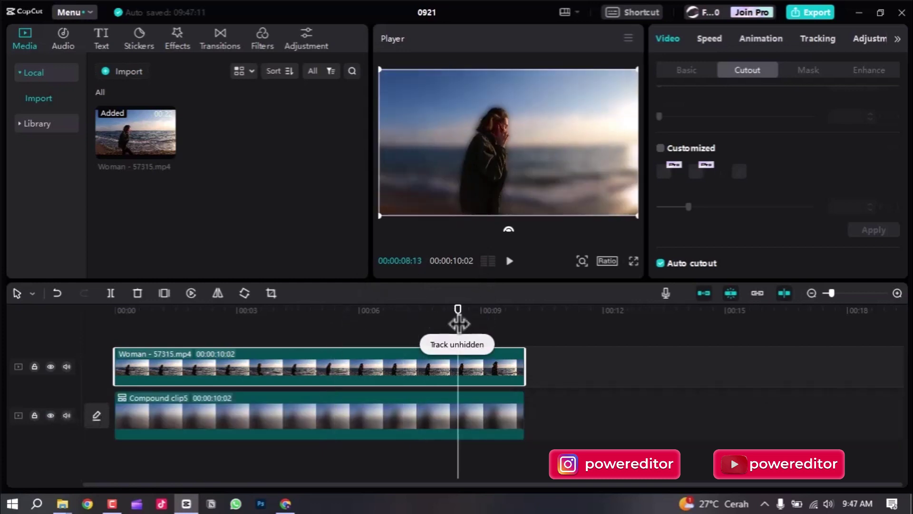
Play the composited video full screen from the start to review the sharp woman against the blurred background.
drag(187, 310, 76, 326)
key(ctrl+shift+f)
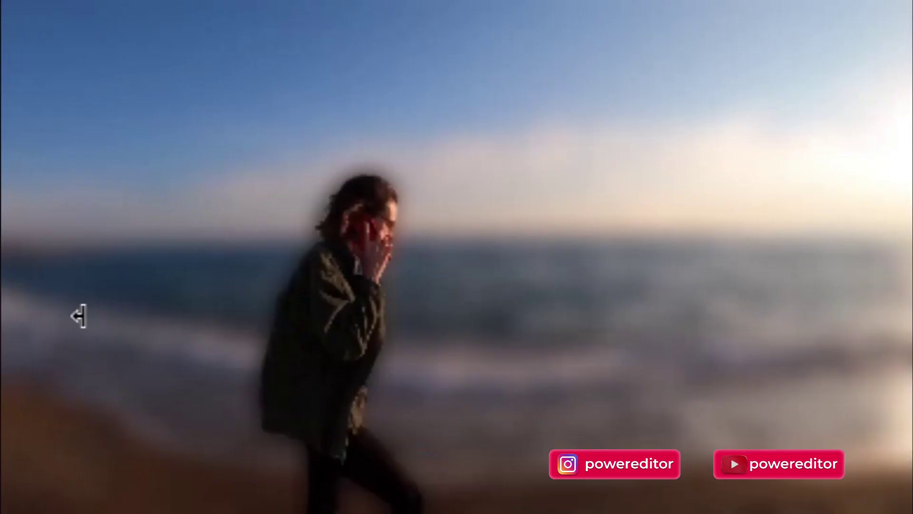
key(space)
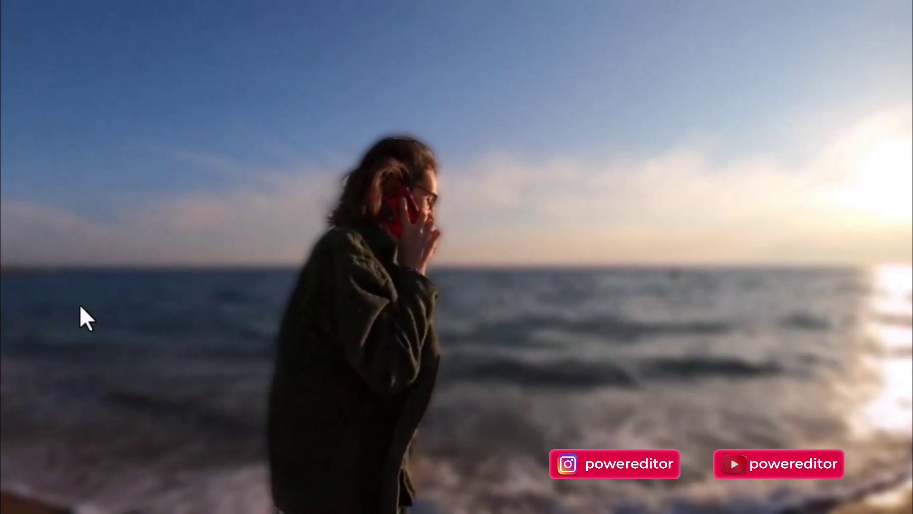
key(Escape)
click(576, 413)
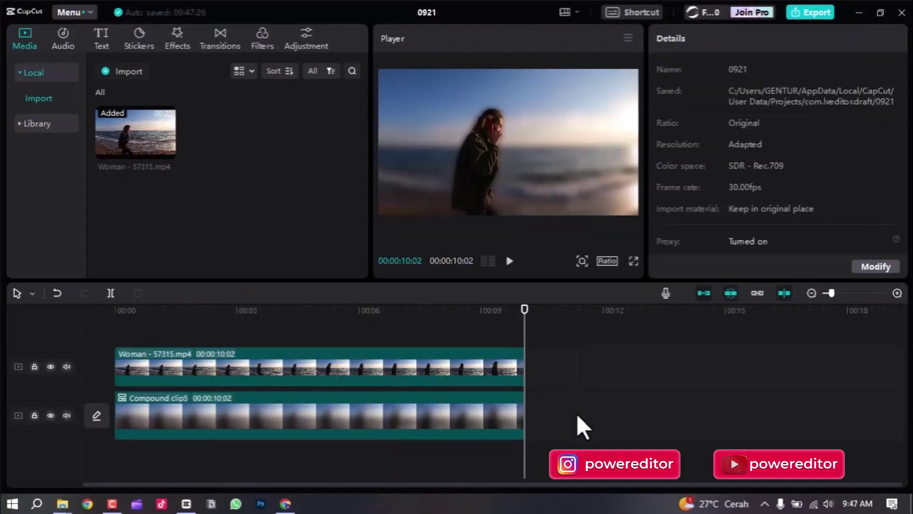
mouse_move(404, 309)
mouse_down()
mouse_move(460, 320)
mouse_move(403, 326)
mouse_up()
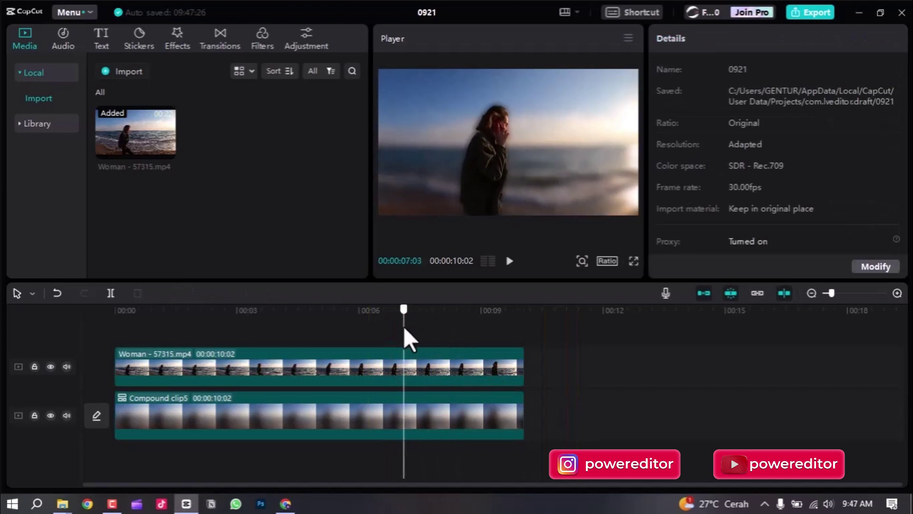
drag(585, 366, 400, 405)
click(318, 310)
drag(319, 311, 394, 318)
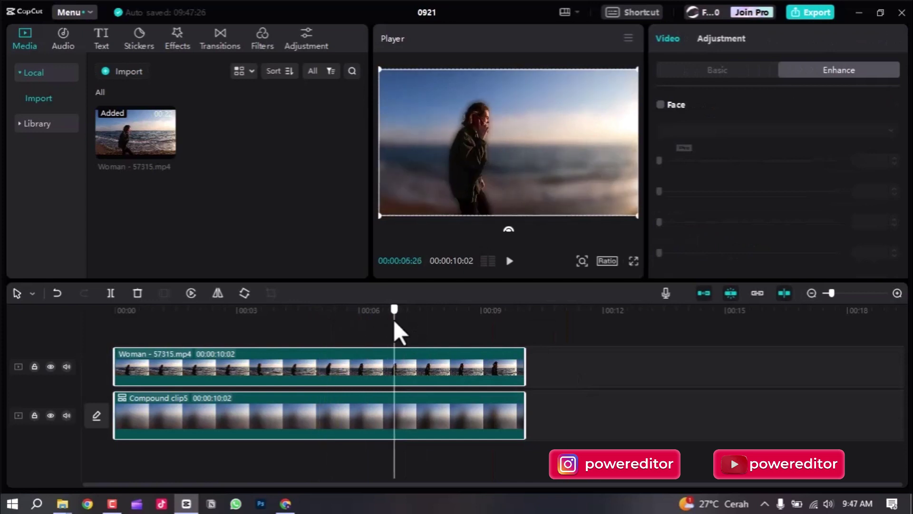
ctrl+scroll(507, 375, down, 1)
ctrl+scroll(507, 376, down, 1)
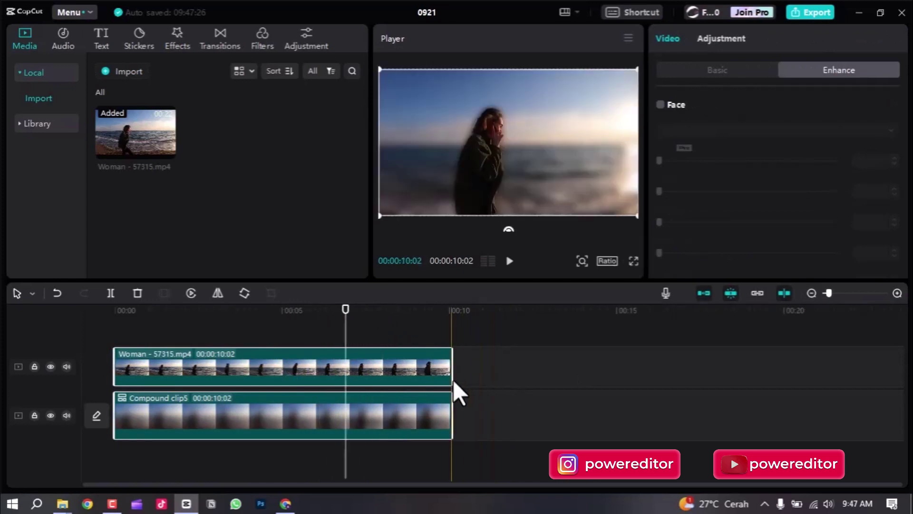
ctrl+scroll(503, 356, down, 3)
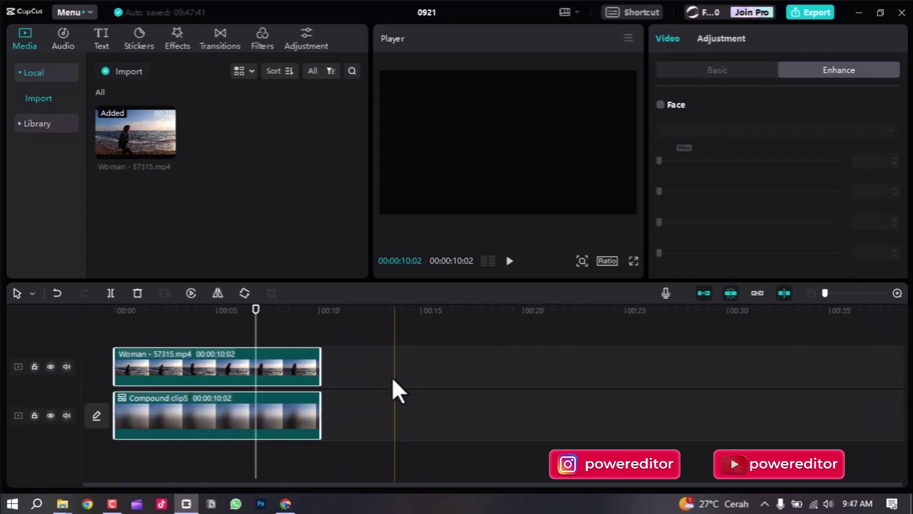
drag(357, 360, 230, 409)
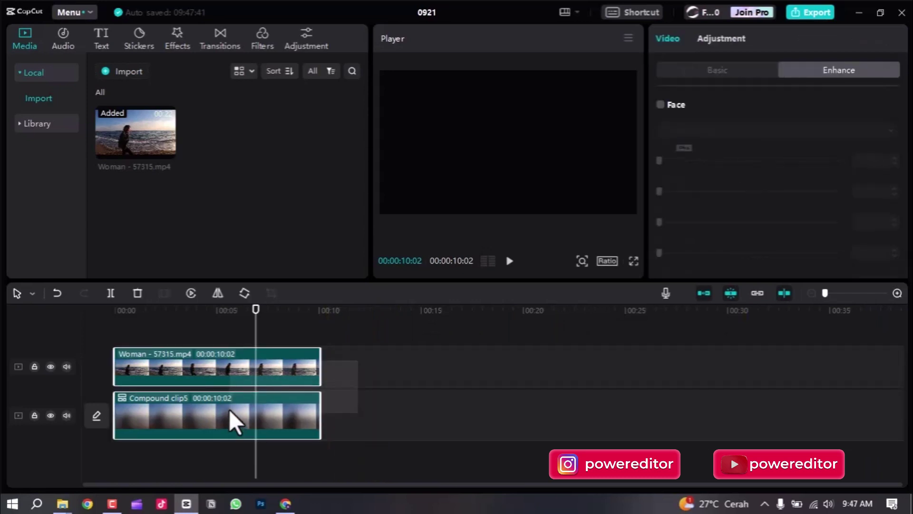
right_click(189, 358)
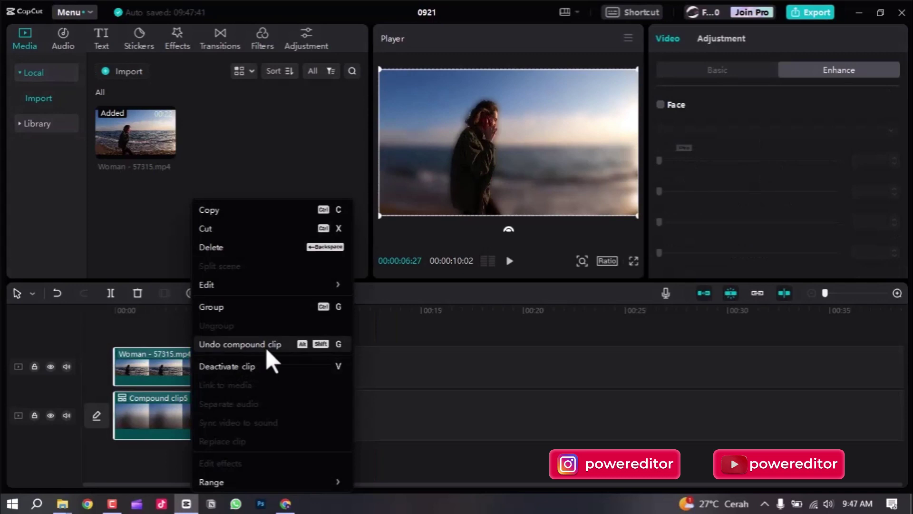
click(433, 354)
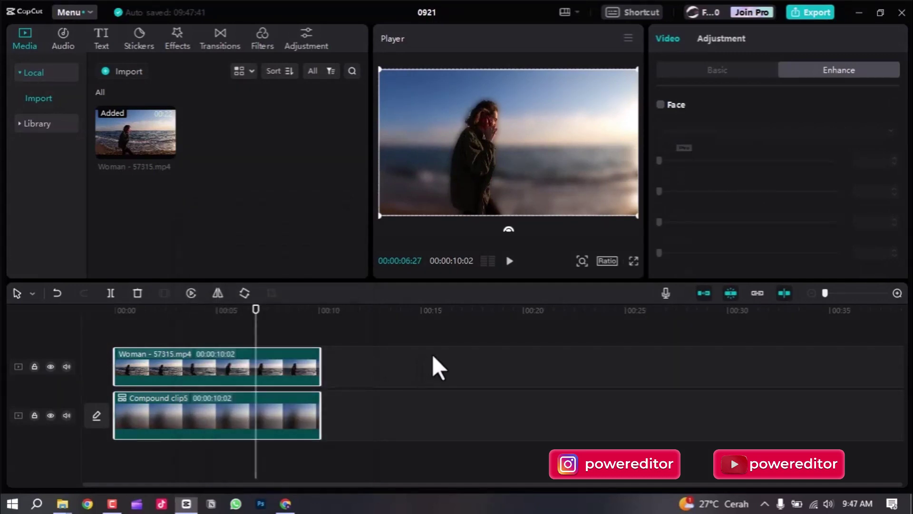
click(263, 373)
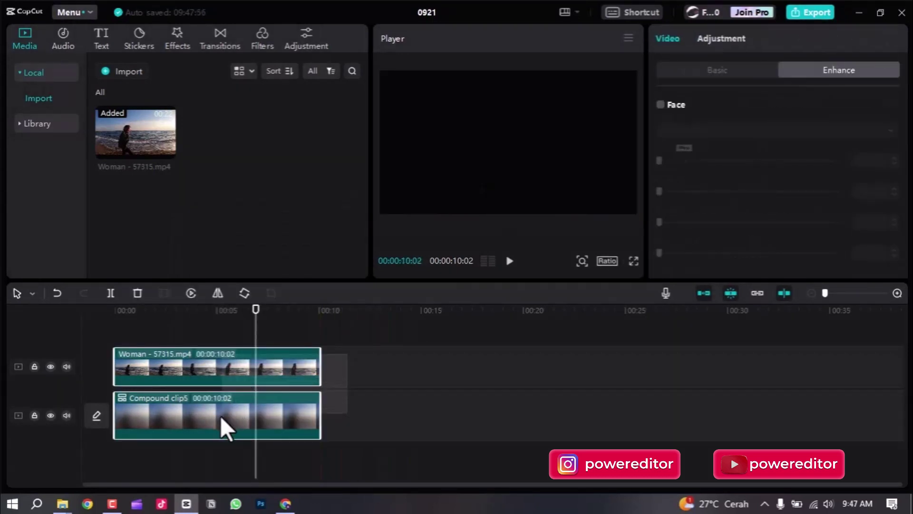
right_click(212, 352)
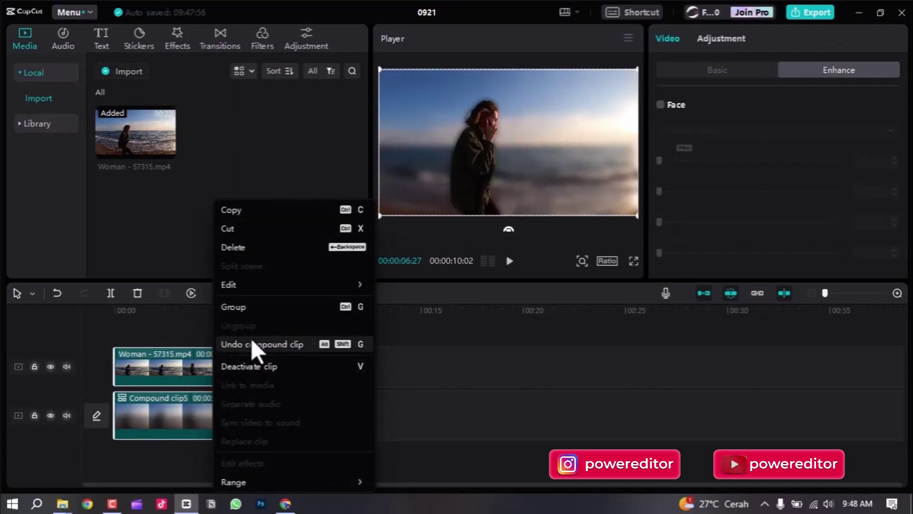
key(Escape)
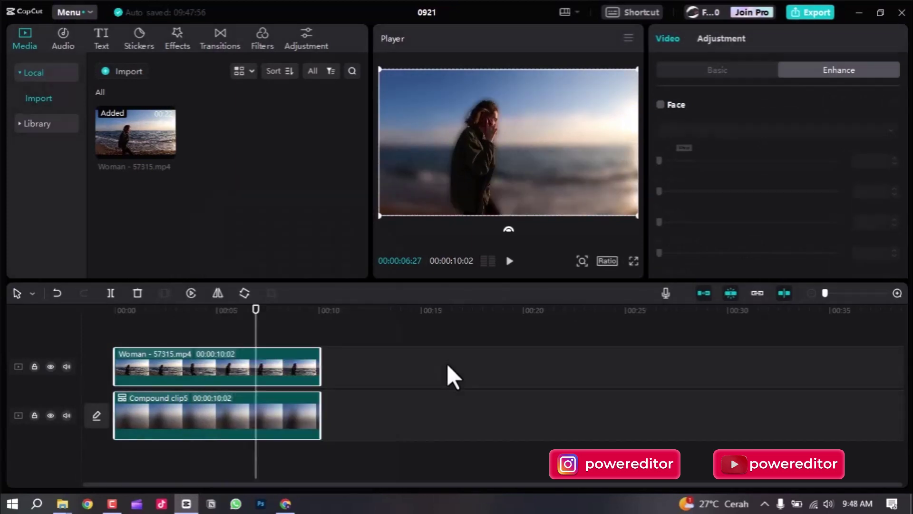
click(393, 371)
Undo the lower compound clip to separate it into the woman clip and its Blur effect.
drag(235, 316, 264, 317)
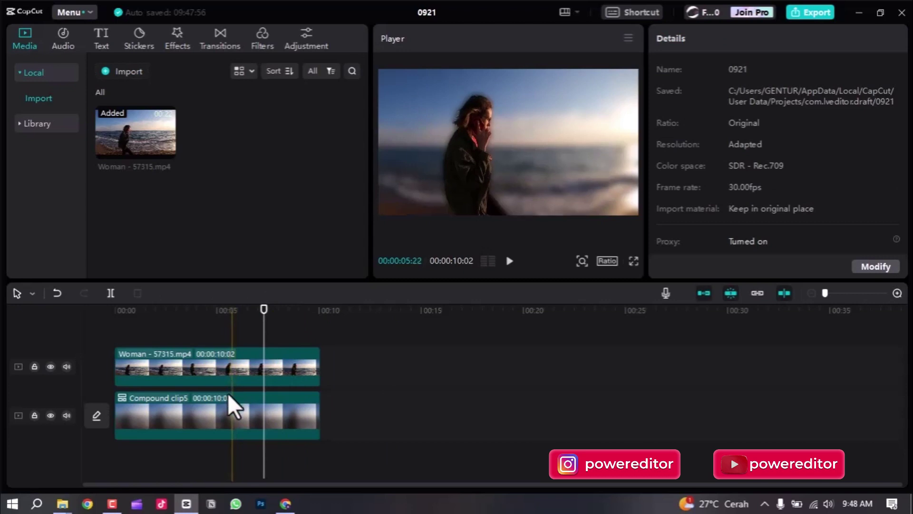
click(221, 312)
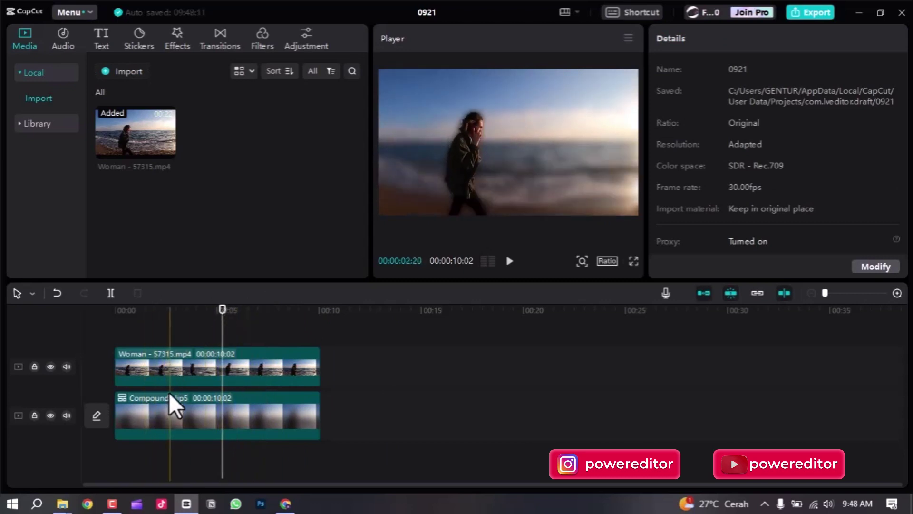
scroll(172, 389, up, 1)
scroll(172, 389, up, 1)
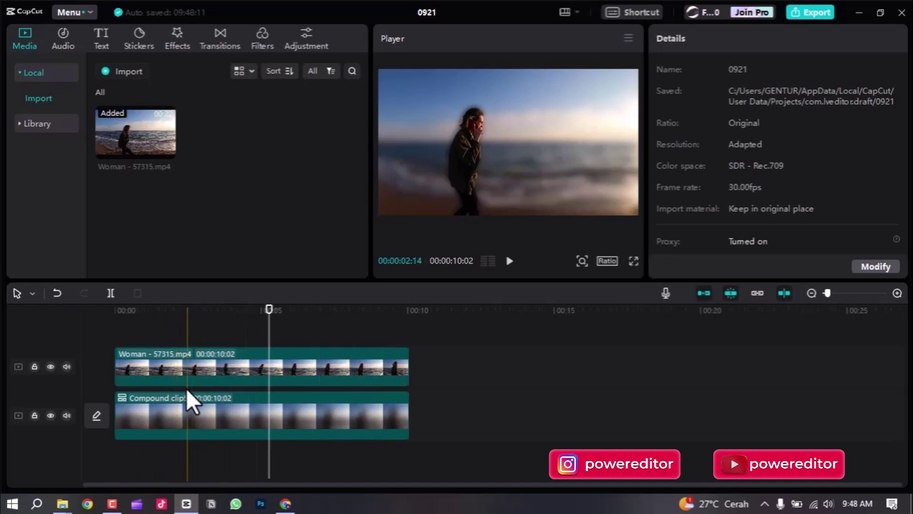
right_click(208, 412)
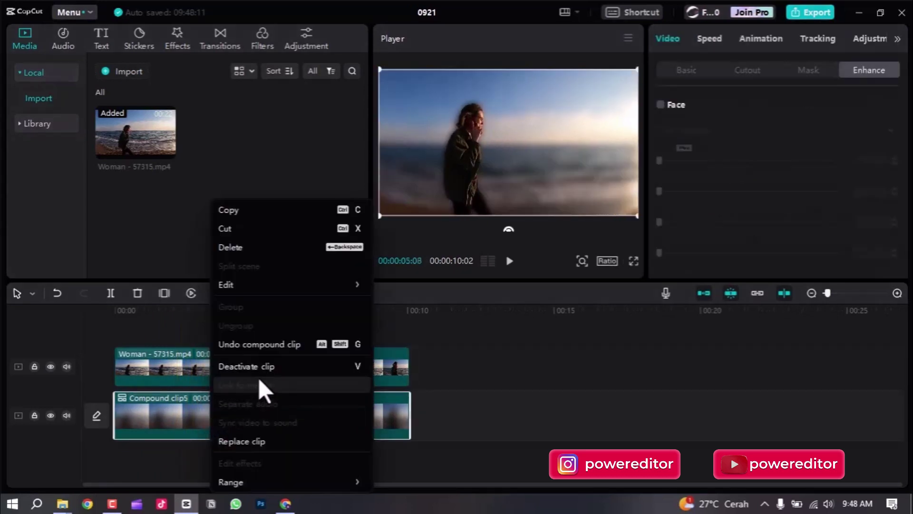
click(265, 345)
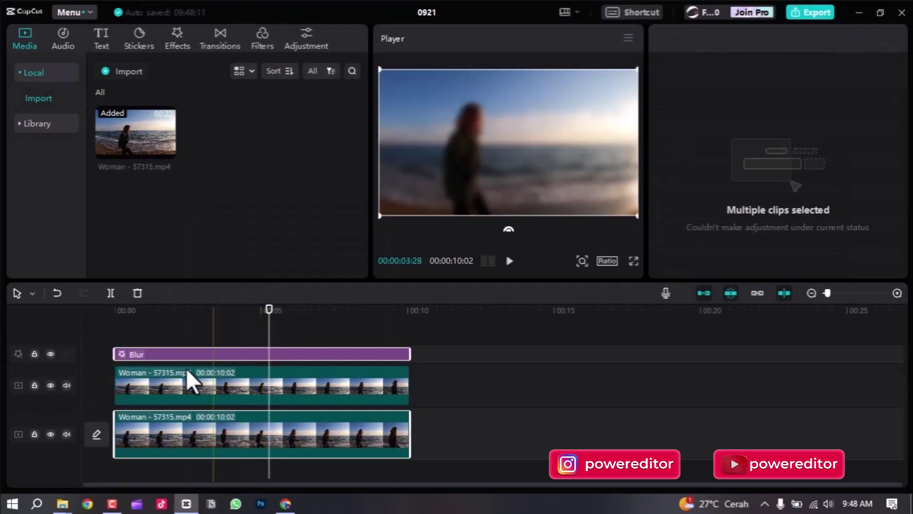
Hide the upper woman track and set the Blur effect's strength to 18.
click(49, 386)
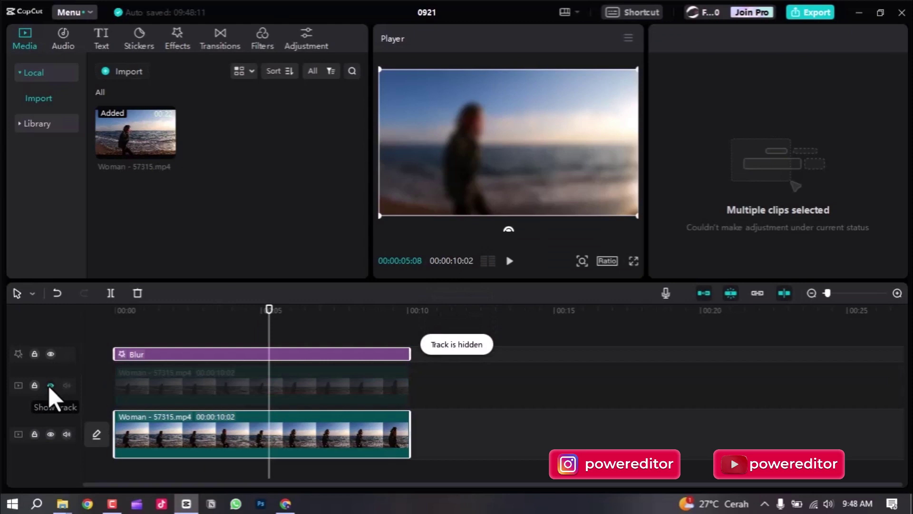
click(228, 355)
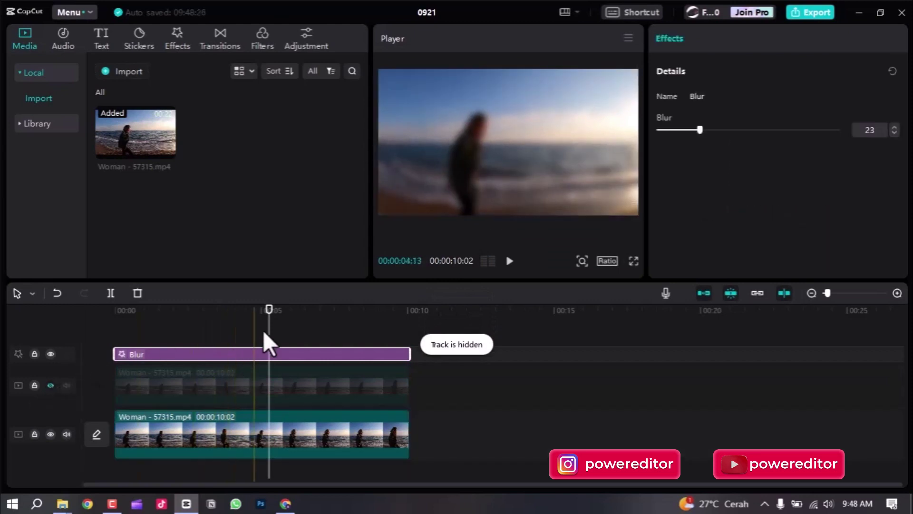
mouse_move(697, 130)
mouse_down()
mouse_move(736, 138)
mouse_move(684, 133)
mouse_move(701, 130)
mouse_up()
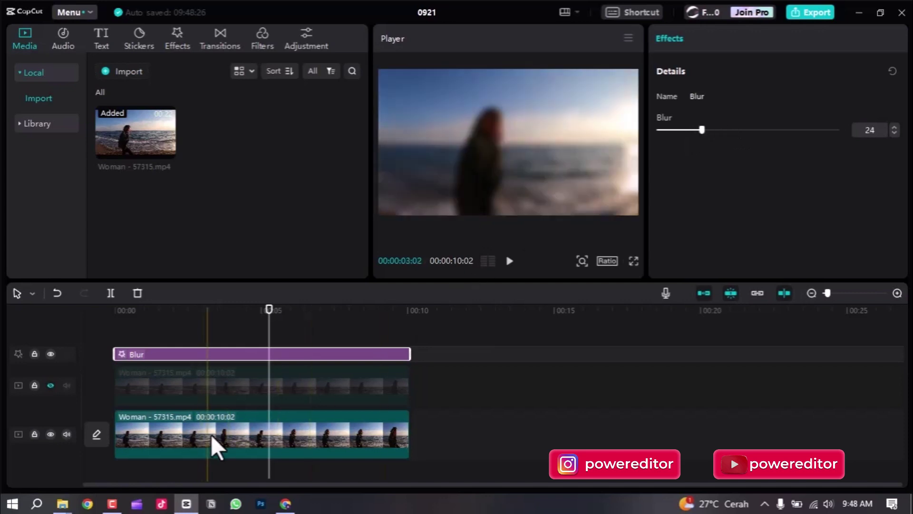
drag(703, 131, 684, 137)
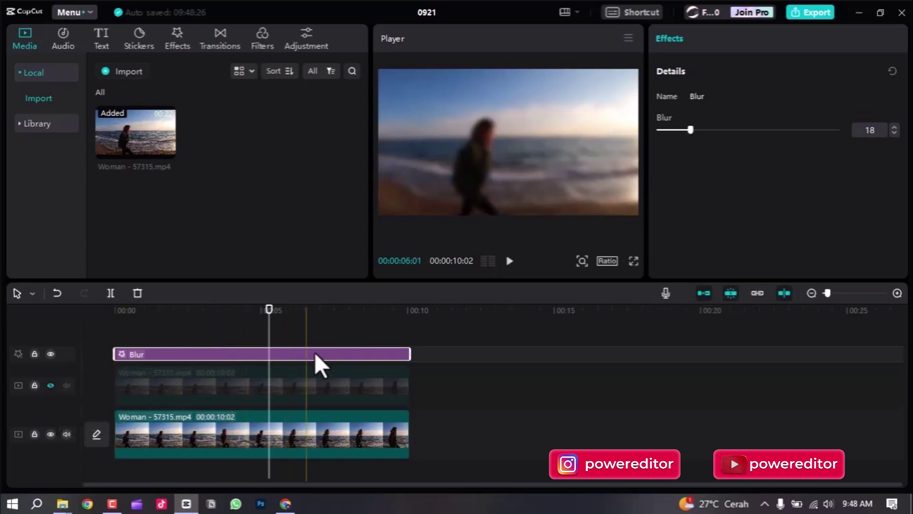
click(499, 395)
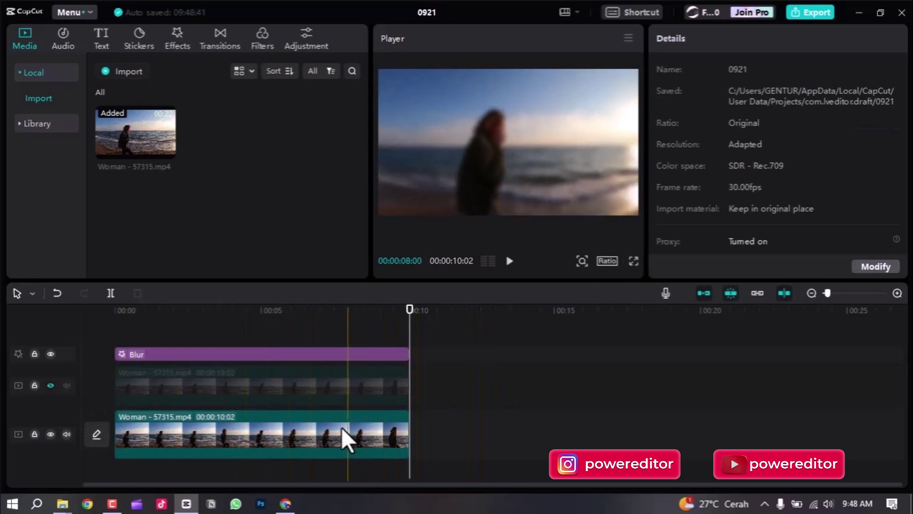
Combine the lower woman clip and the Blur effect into a compound clip again.
click(339, 427)
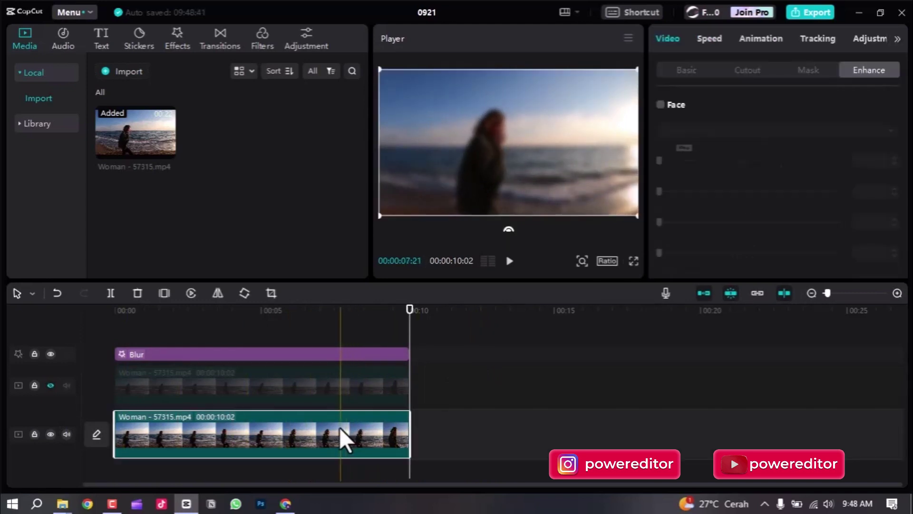
ctrl+click(358, 354)
right_click(358, 350)
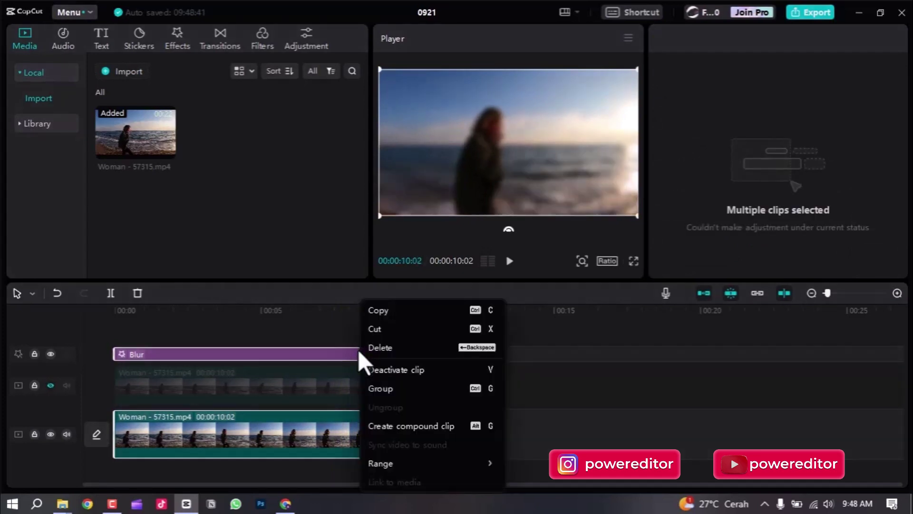
click(418, 425)
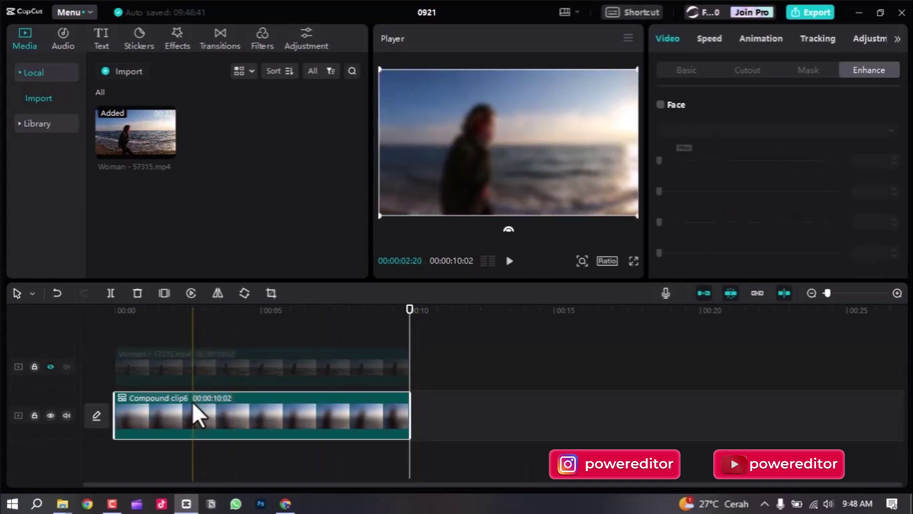
Unhide the upper woman track and preview the combined result full screen.
click(50, 366)
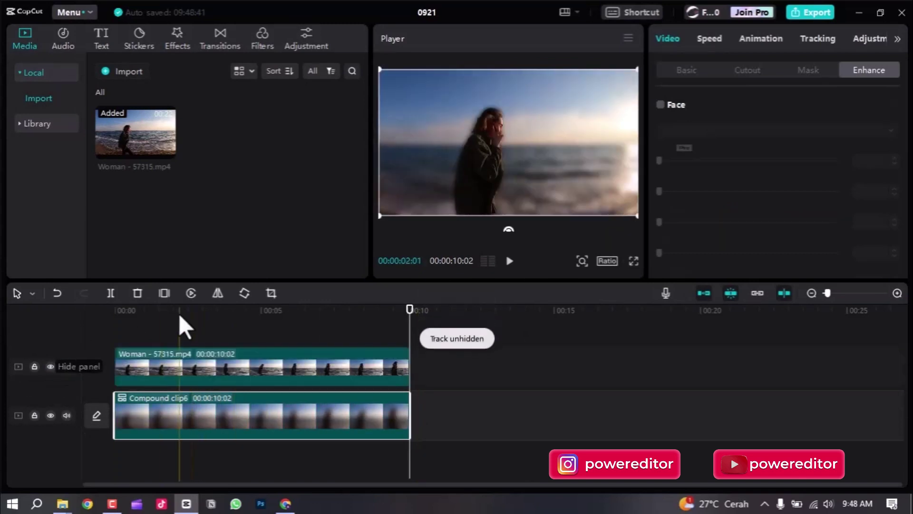
drag(256, 315, 341, 314)
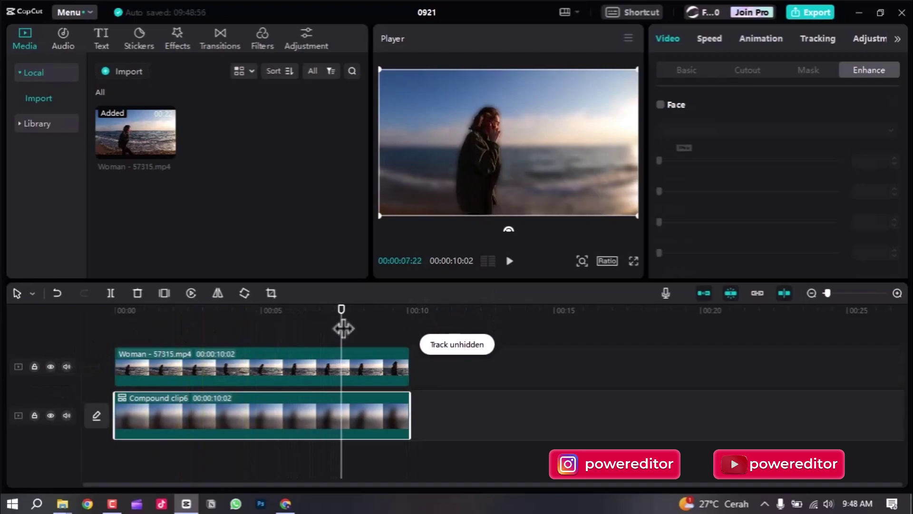
key(ctrl+shift+f)
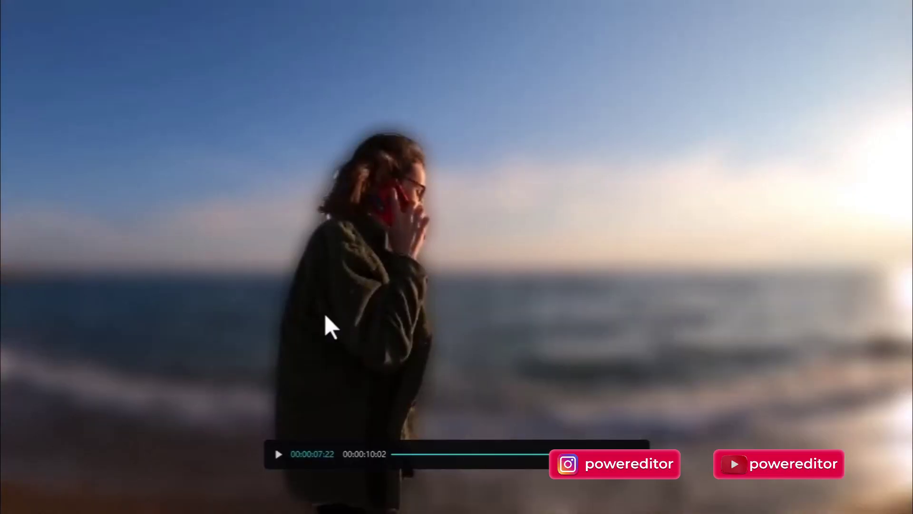
key(Escape)
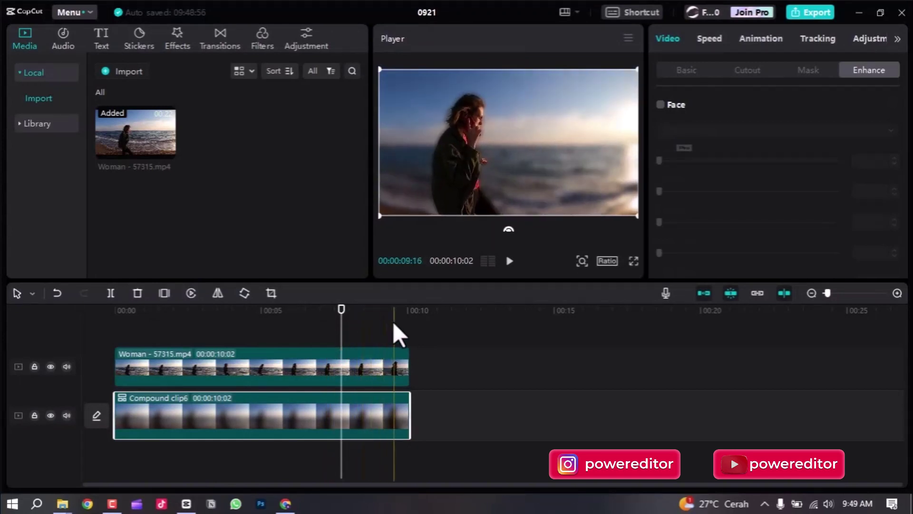
Export the project as a 1080P H.264 mp4 at 30fps and open the folder containing the exported video.
click(823, 13)
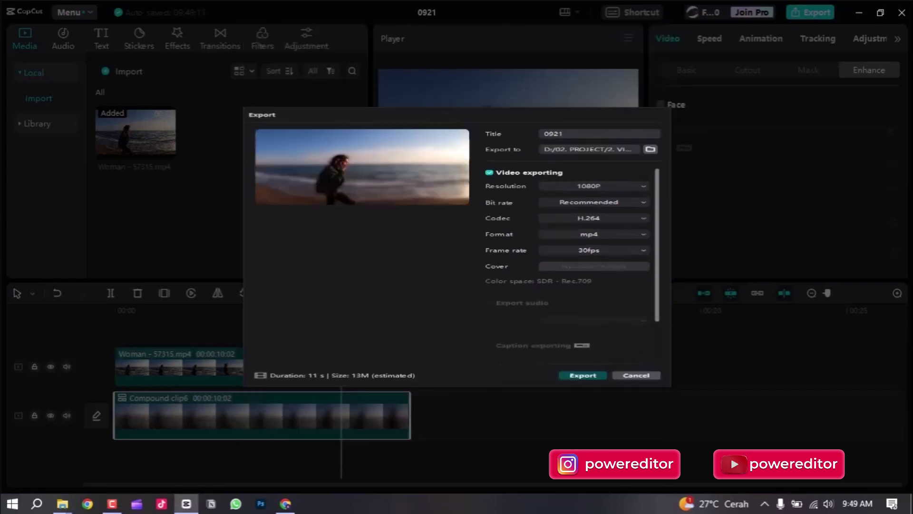
click(581, 375)
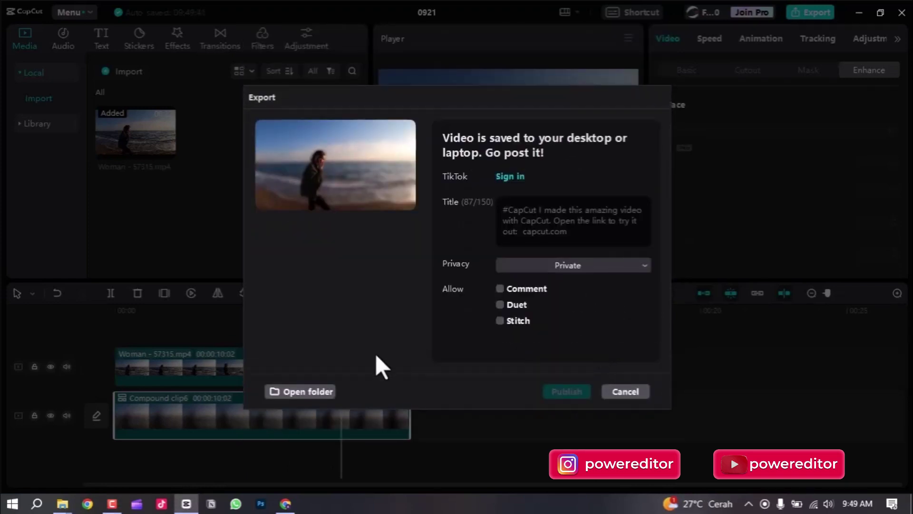
click(317, 390)
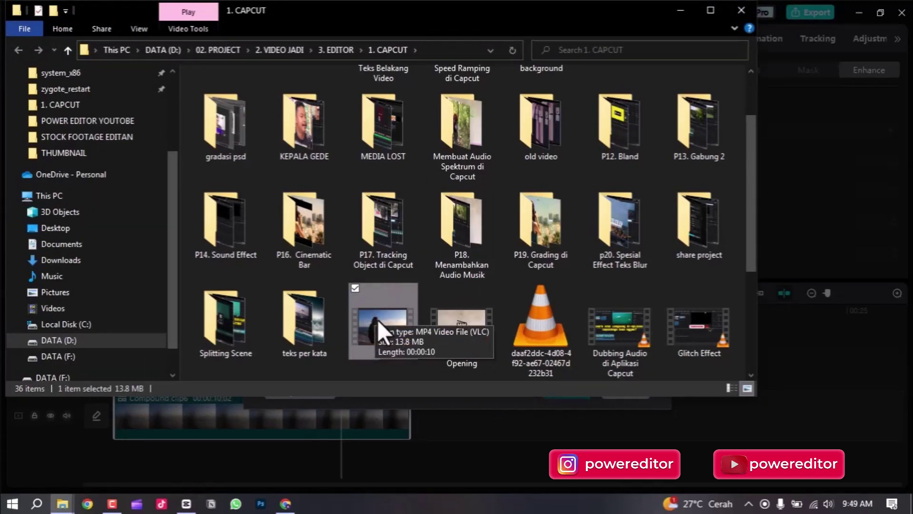
Play the exported 0921.mp4 in VLC media player, view it full screen, and pause it back in the normal window.
double_click(378, 321)
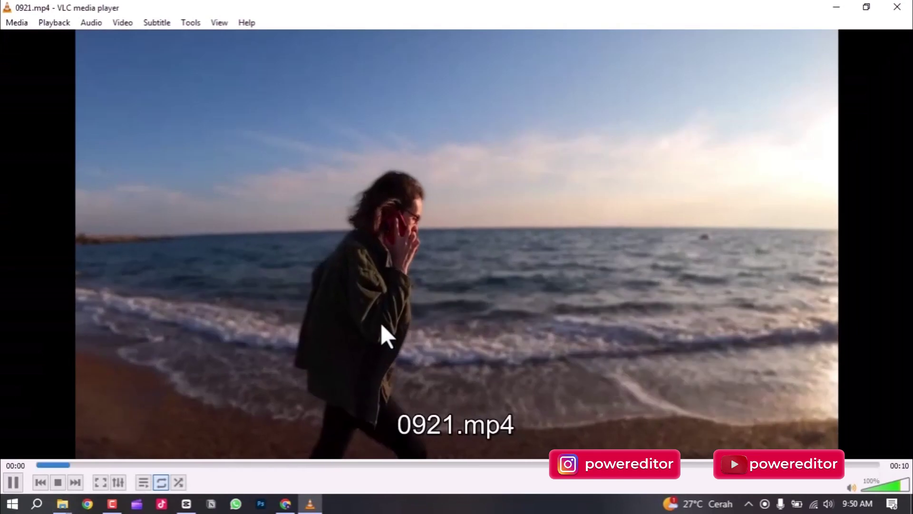
double_click(381, 324)
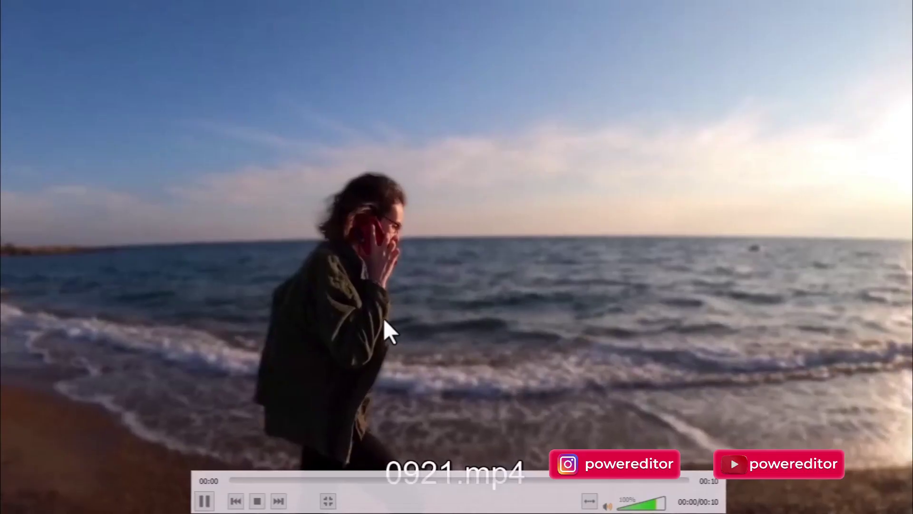
double_click(383, 318)
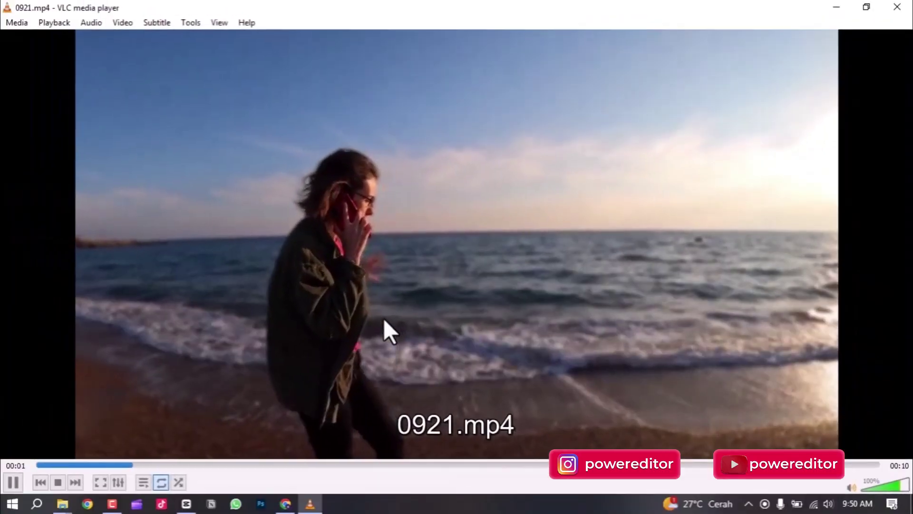
key(space)
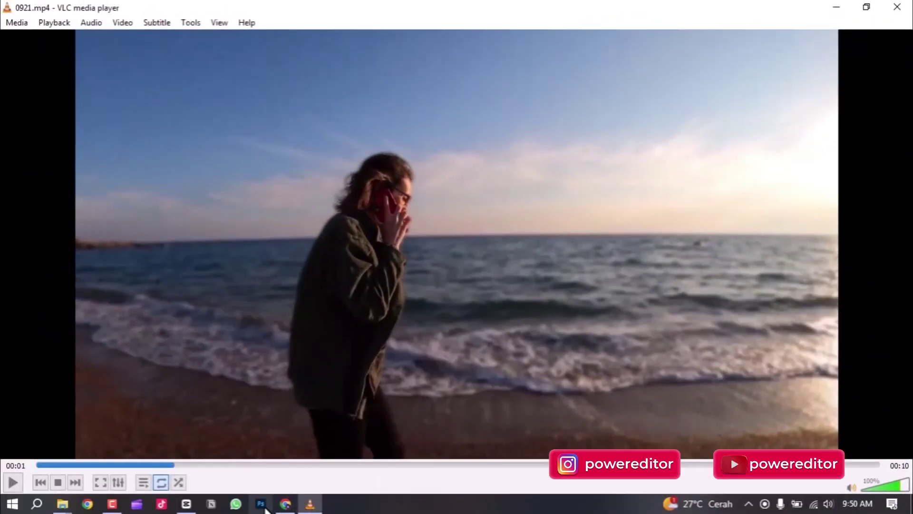
Switch back to CapCut, dismiss the export dialog and place the playhead at 00:00:06:29.
click(186, 504)
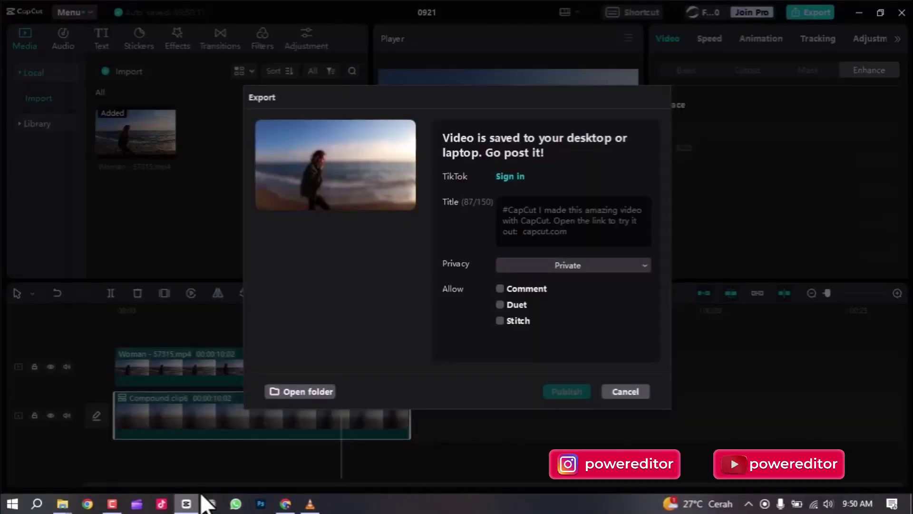
click(617, 393)
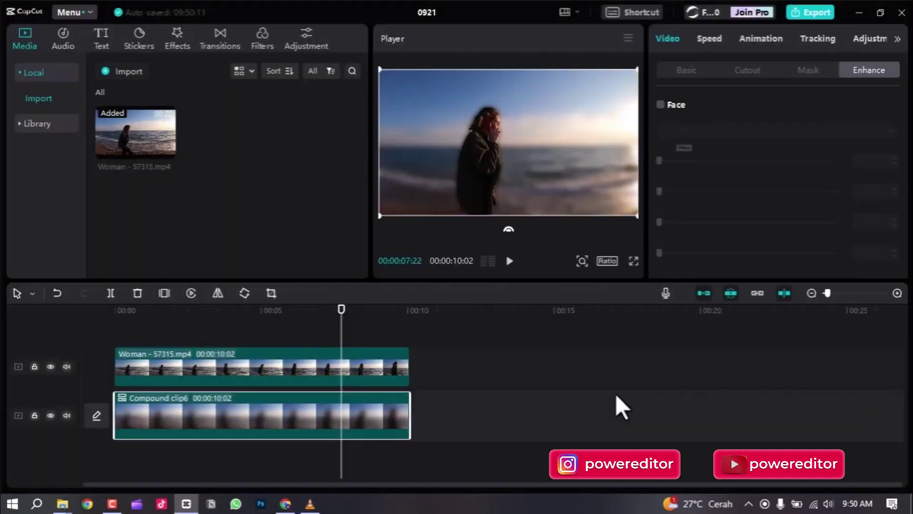
click(318, 324)
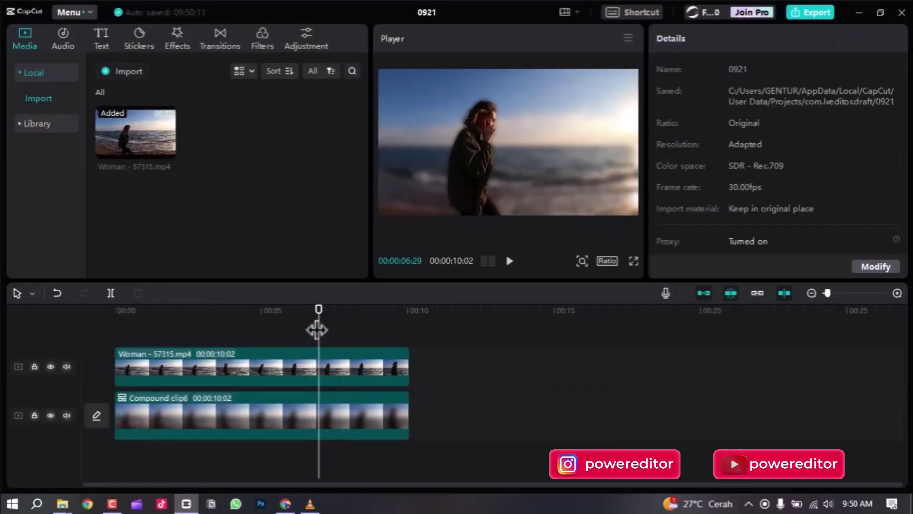